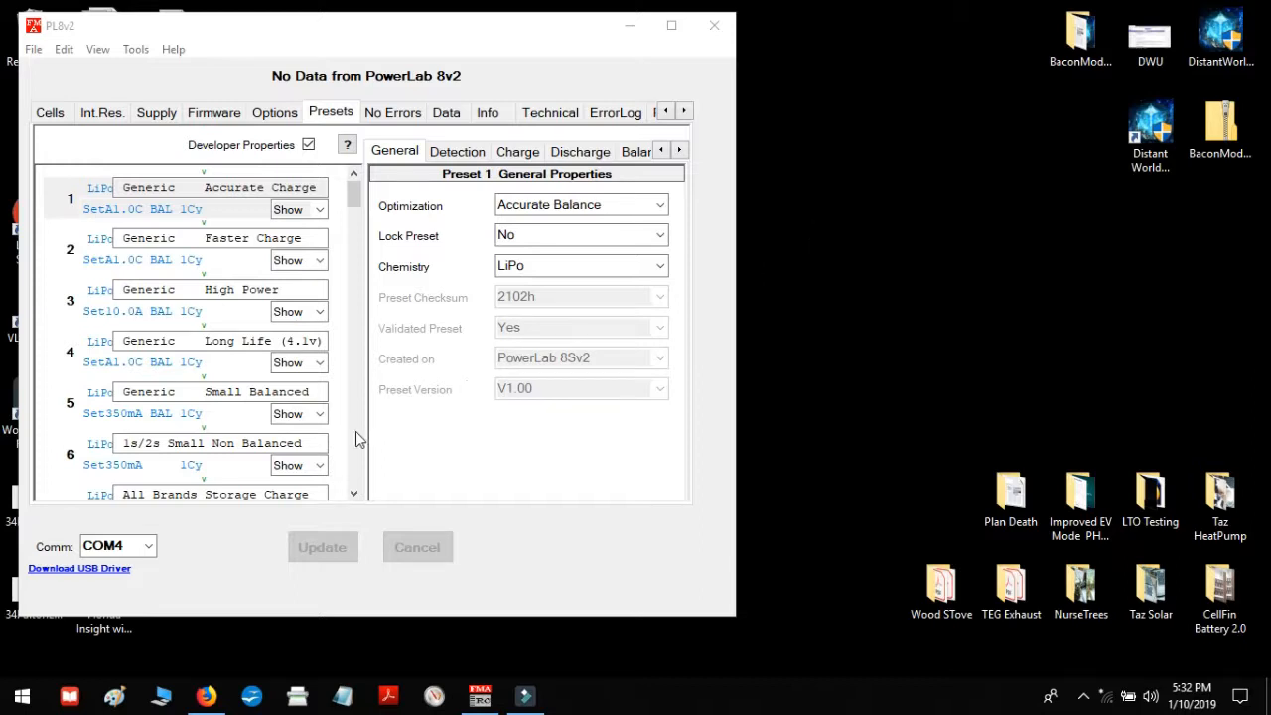
Connect to the PowerLab 8v2 charger, trying the Auto communication port and settling on COM4.
click(149, 548)
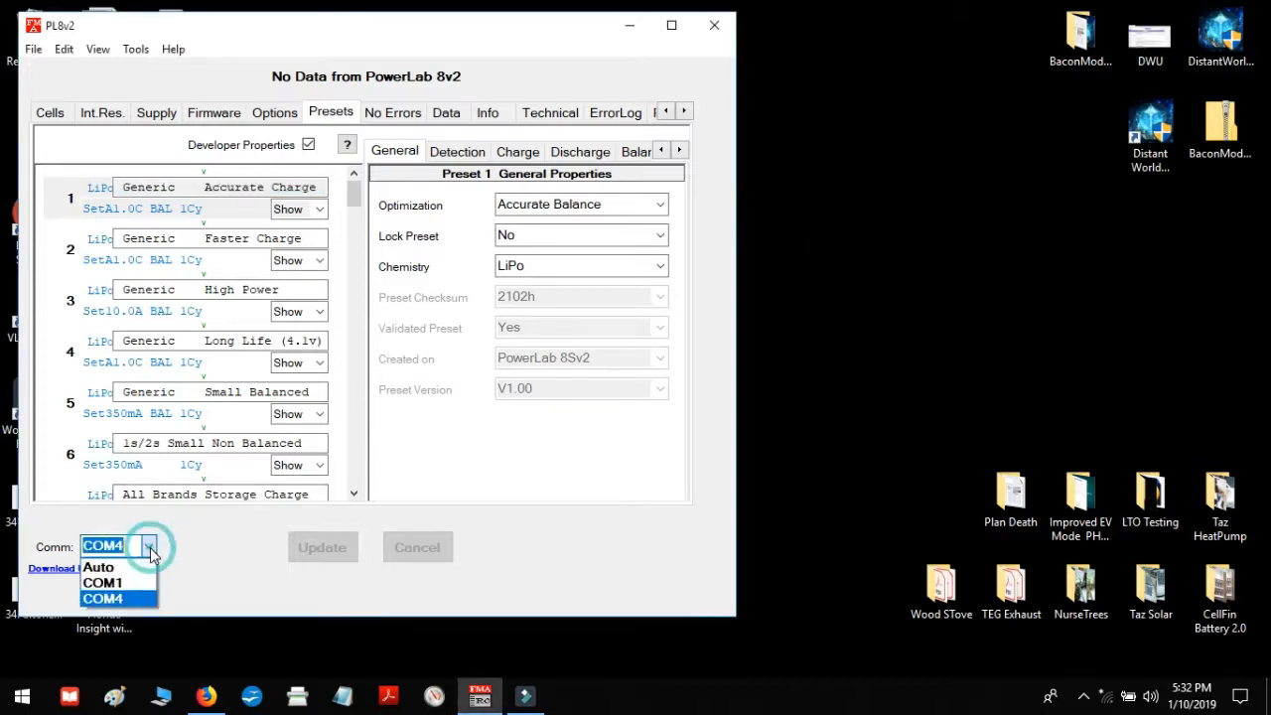
click(127, 567)
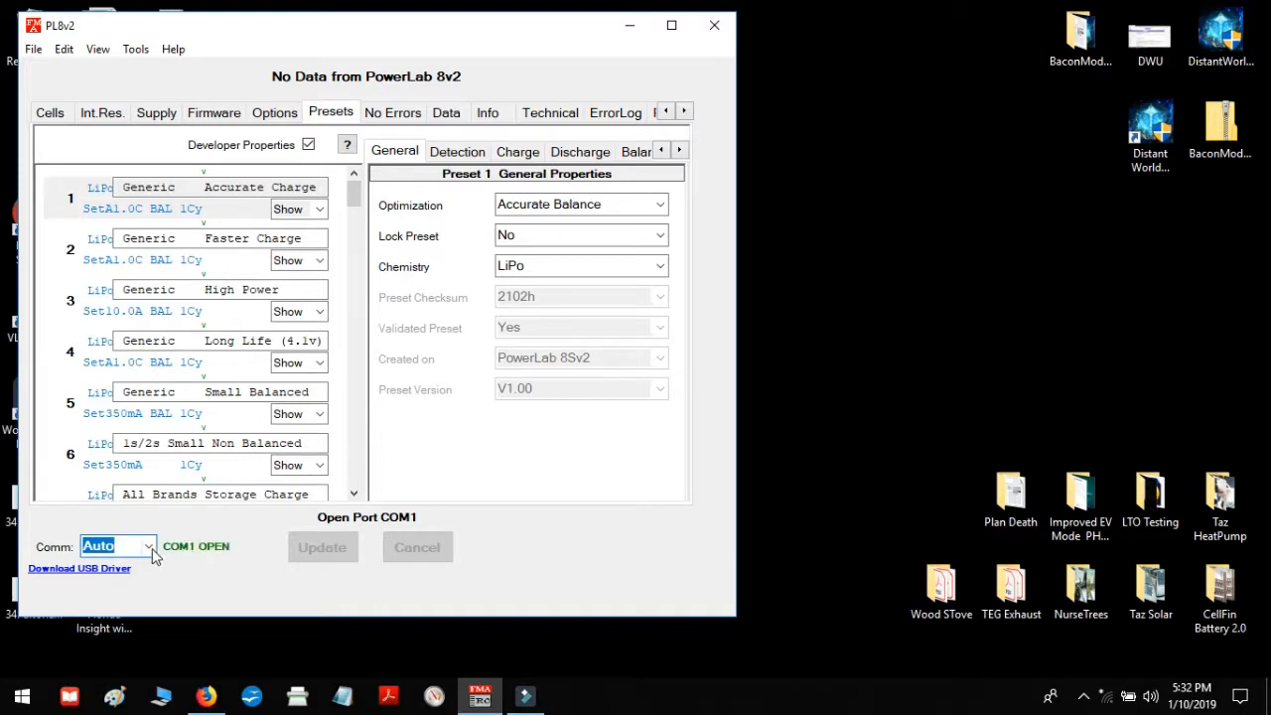
click(148, 547)
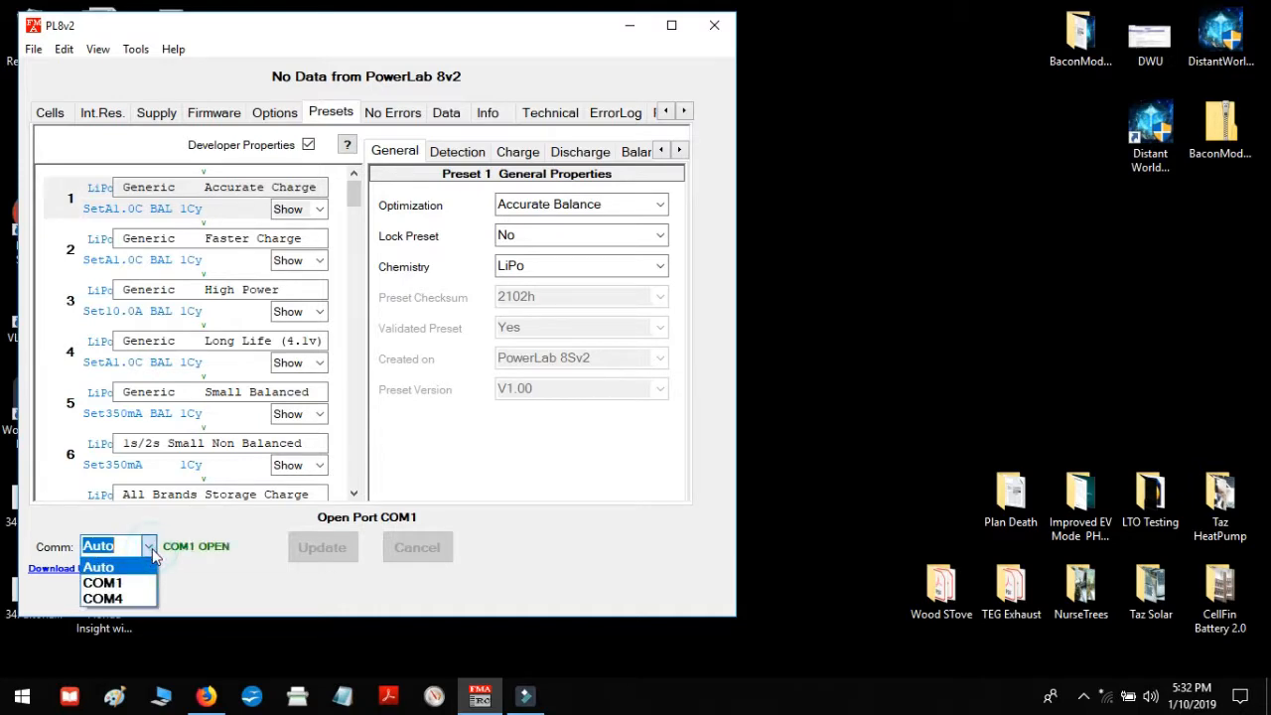
click(126, 600)
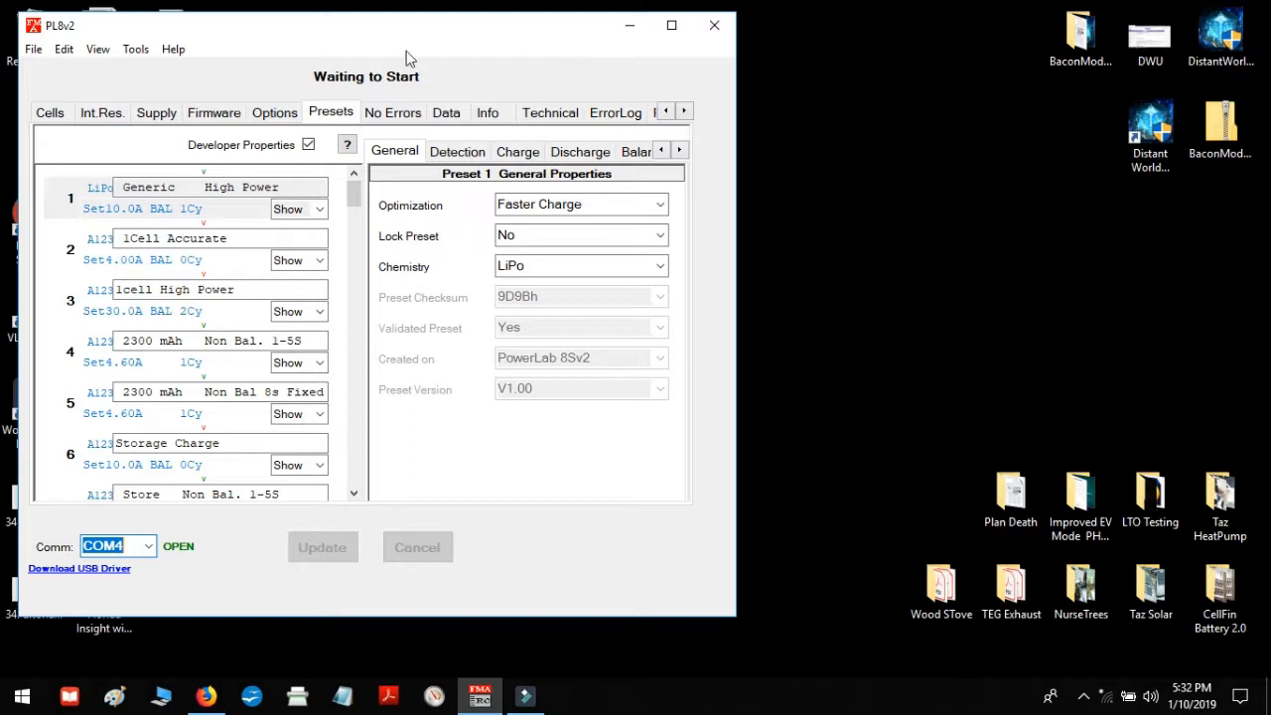
Examine the charger's firmware information and read the descriptions of the V3.34 and V3.33 firmware versions.
click(211, 111)
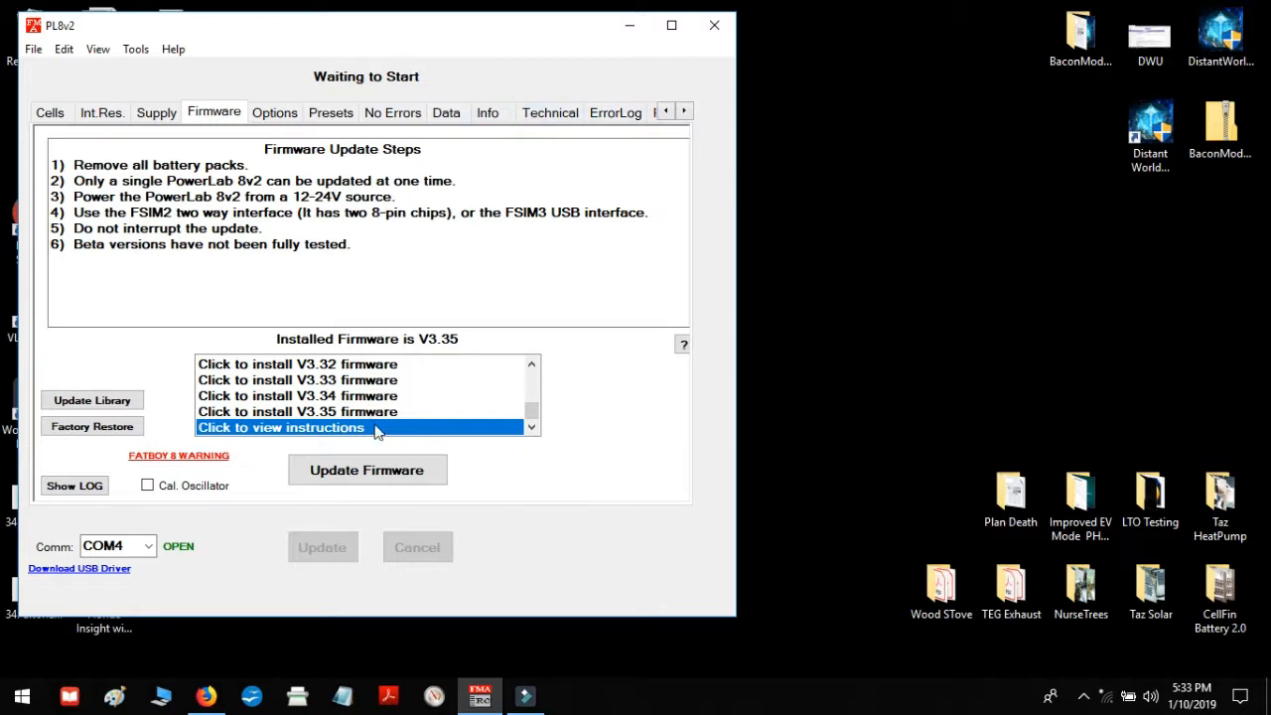
click(360, 396)
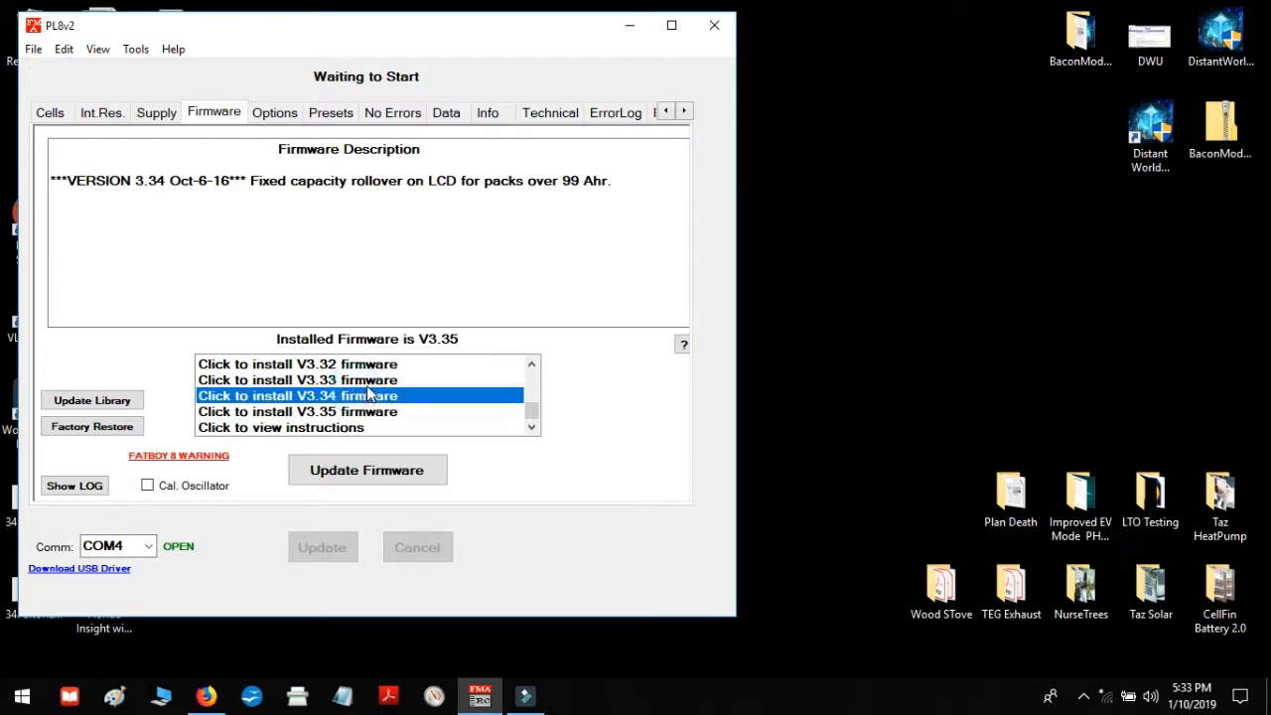
click(362, 380)
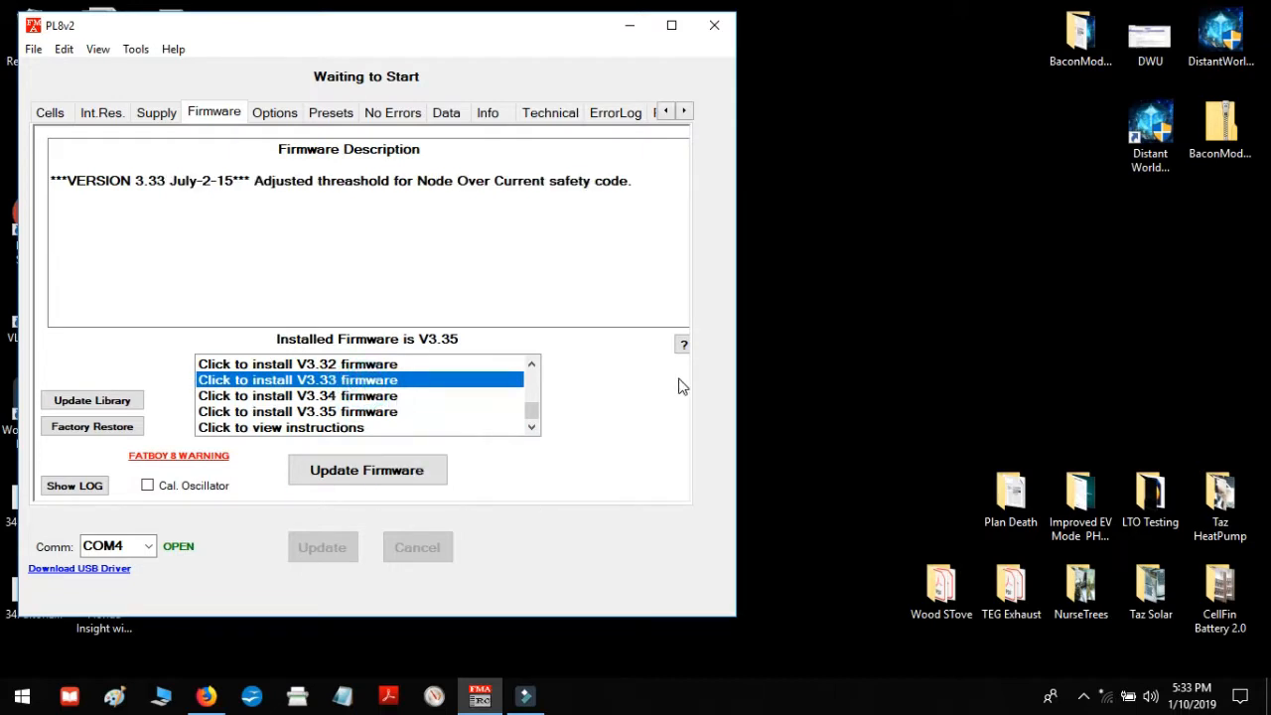
Set the discharge current of preset 3, 1cell High Power, to 25.00A and send the change to the charger.
click(328, 112)
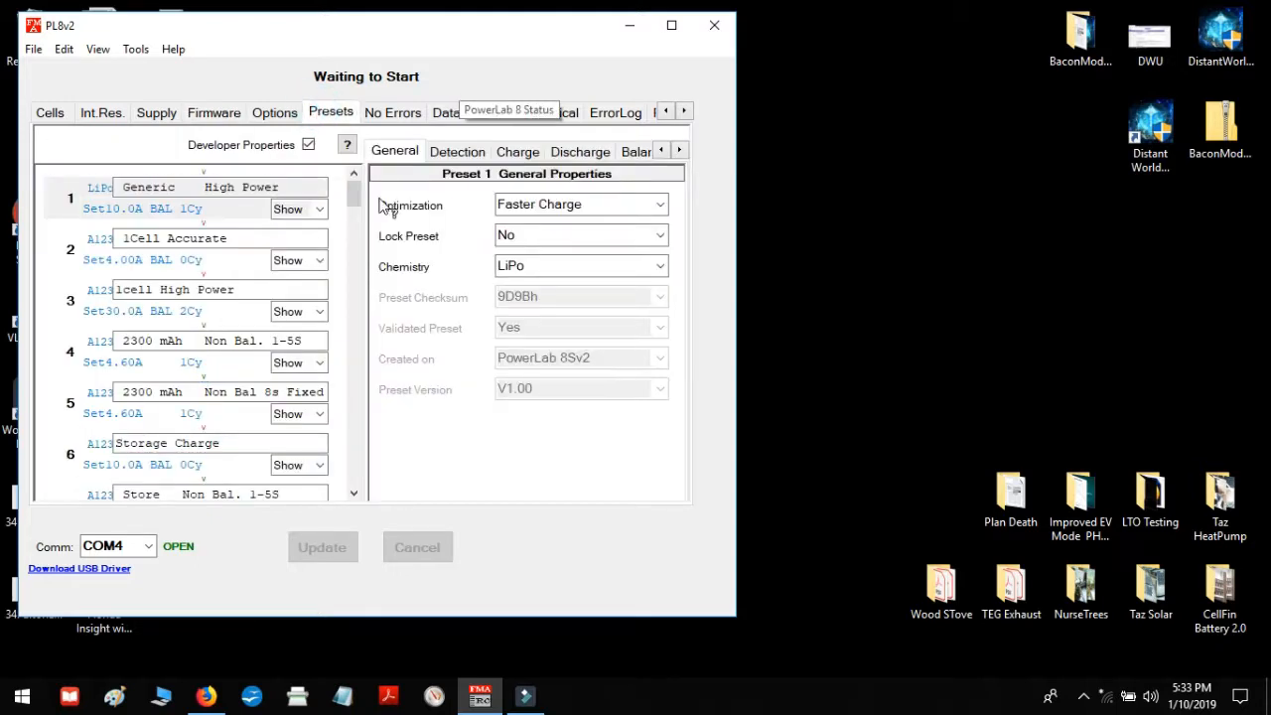
click(207, 289)
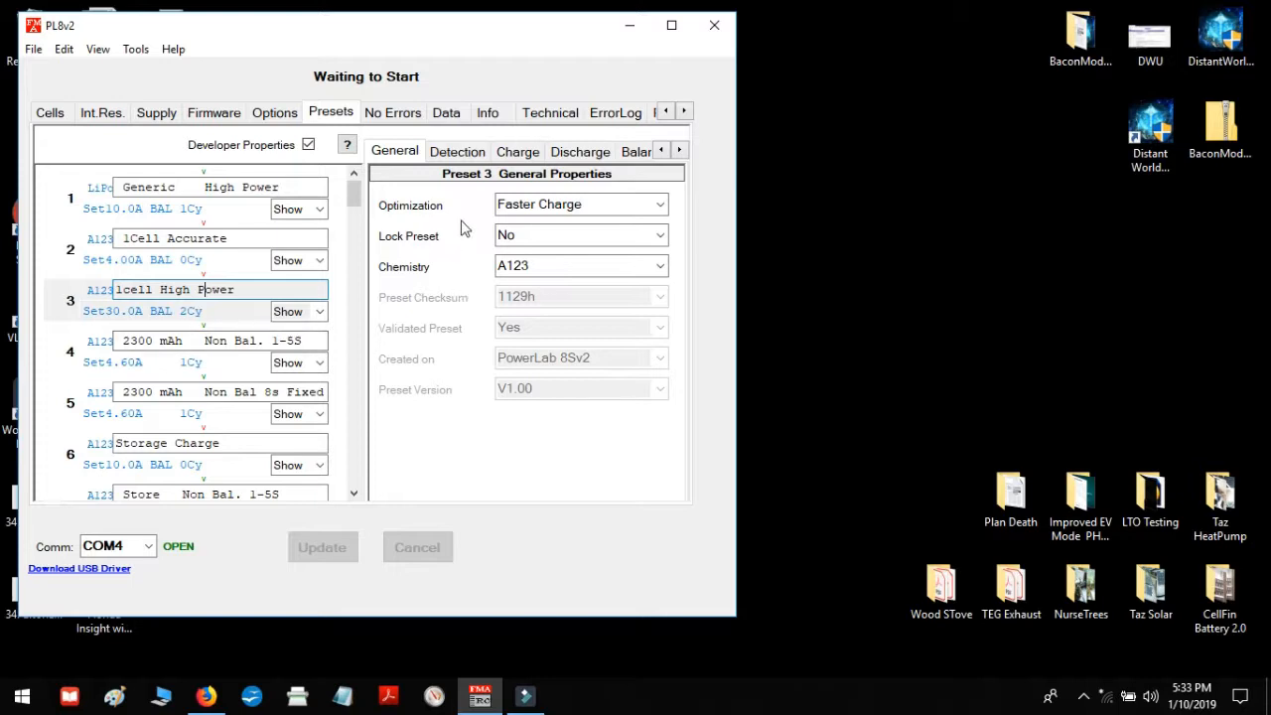
click(528, 157)
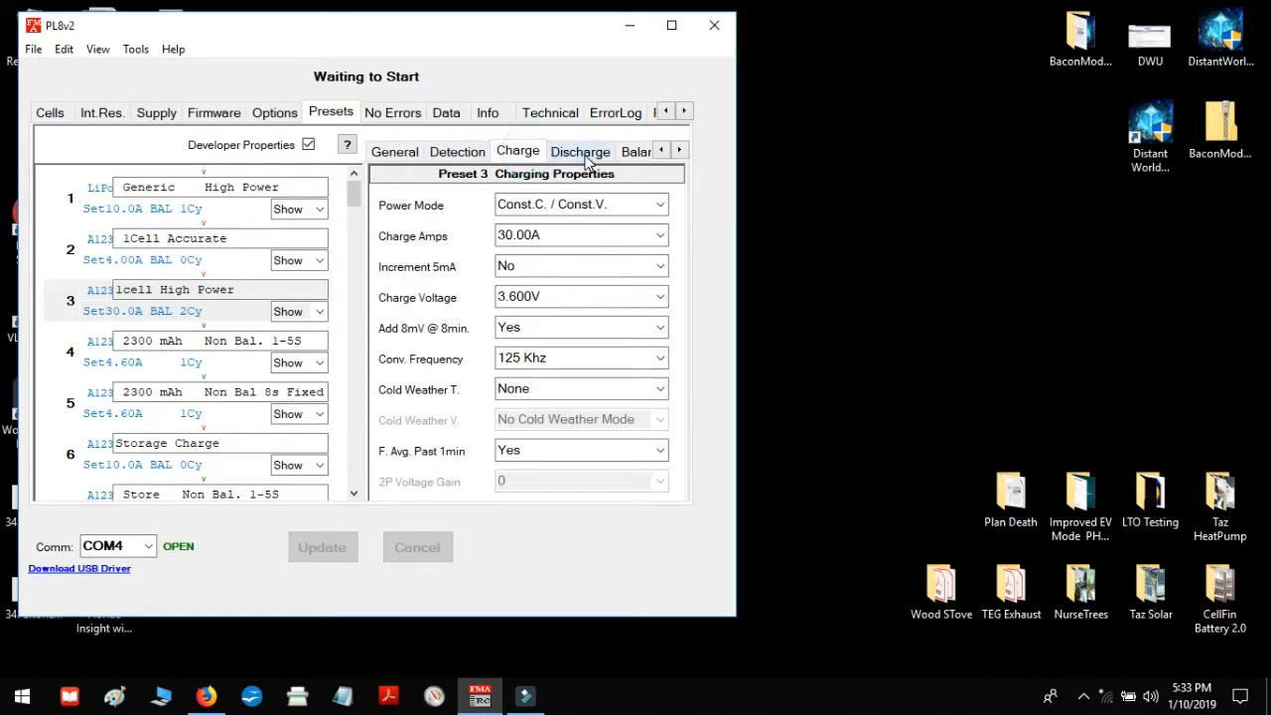
click(580, 151)
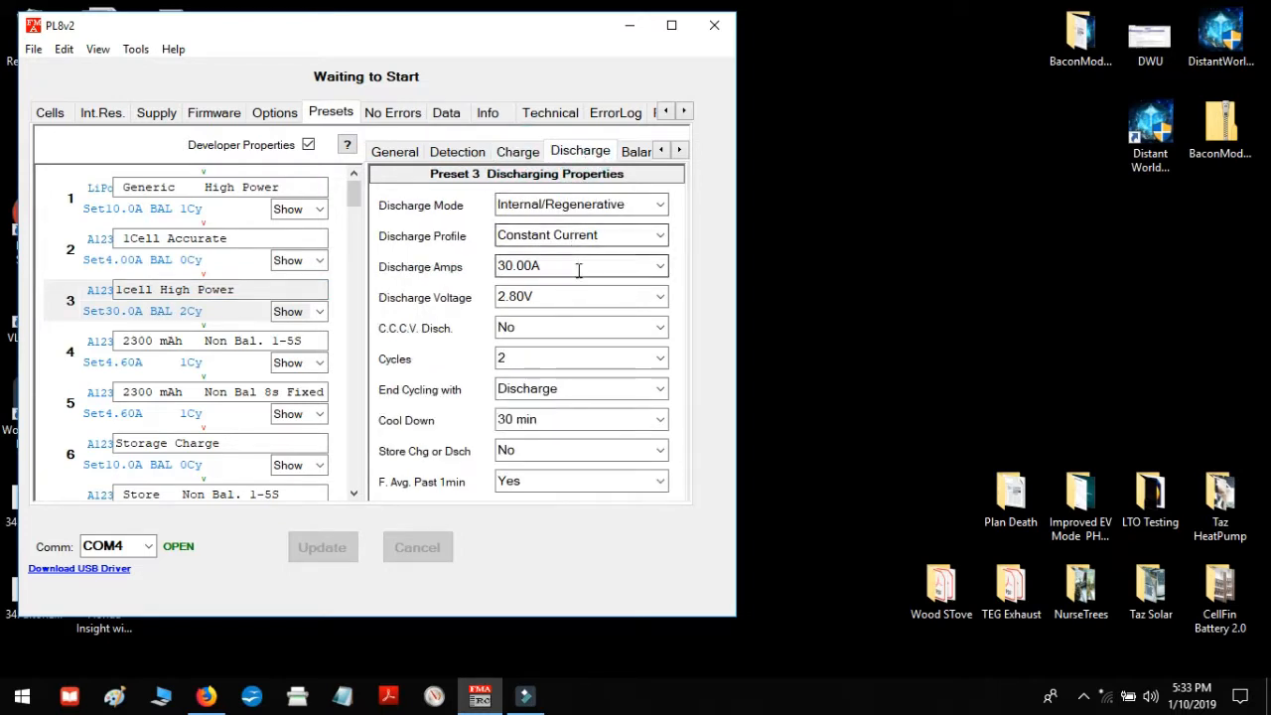
click(661, 266)
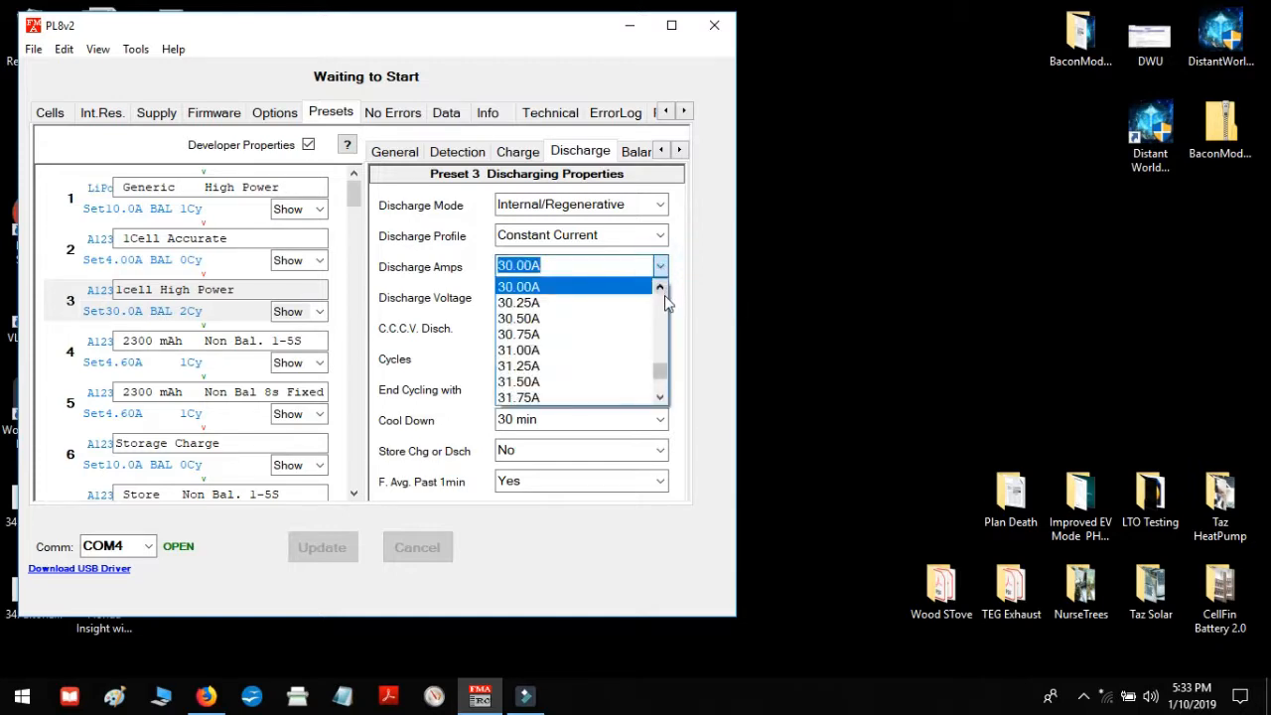
scroll(665, 314, up, 1)
scroll(664, 310, up, 6)
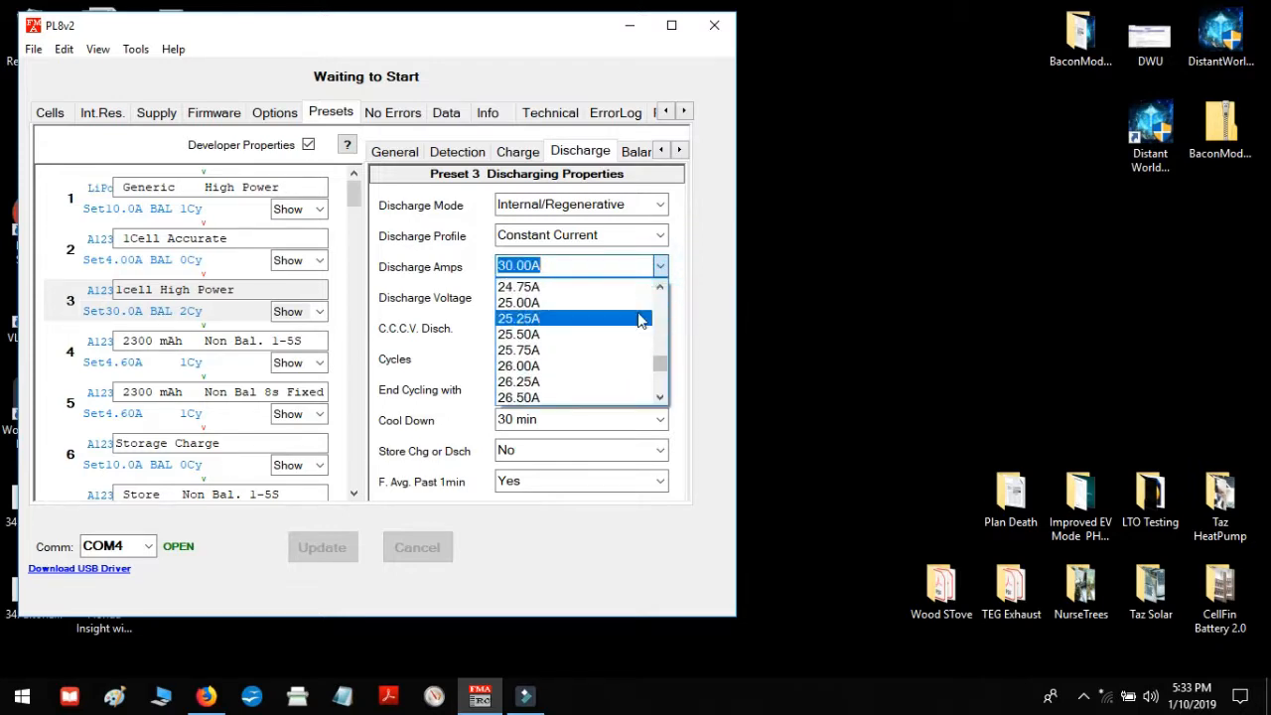
click(641, 307)
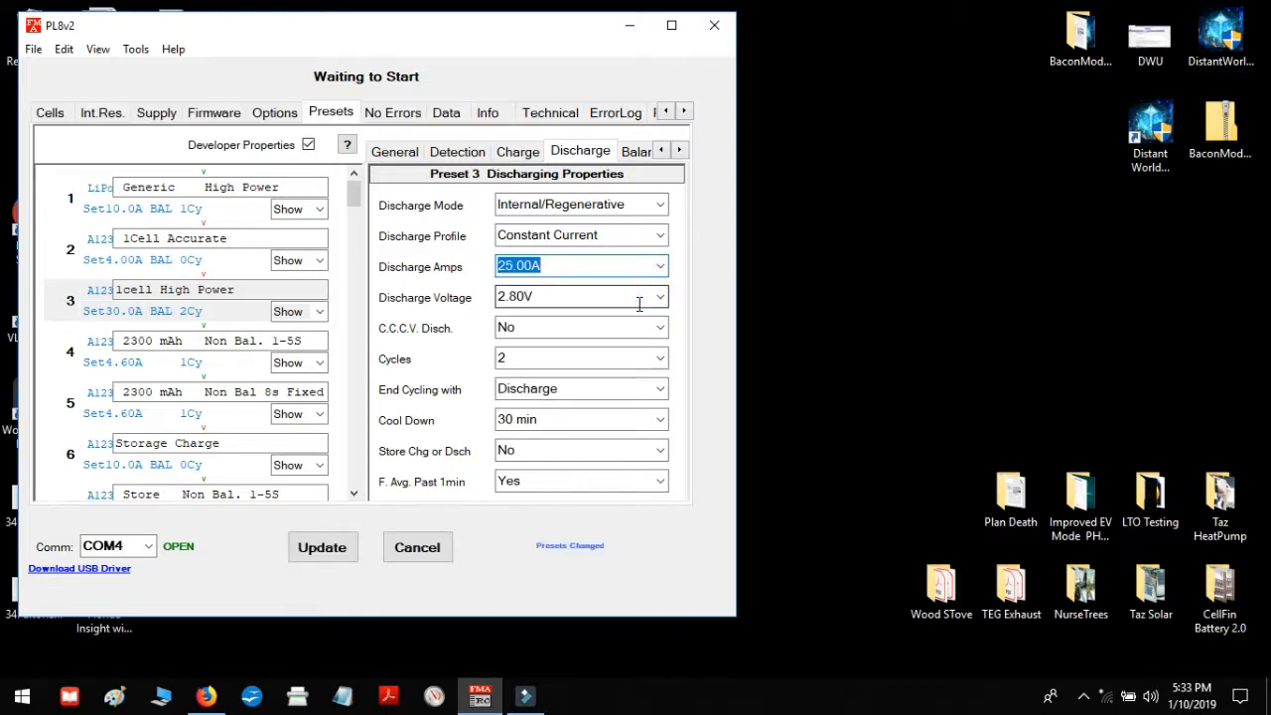
click(321, 554)
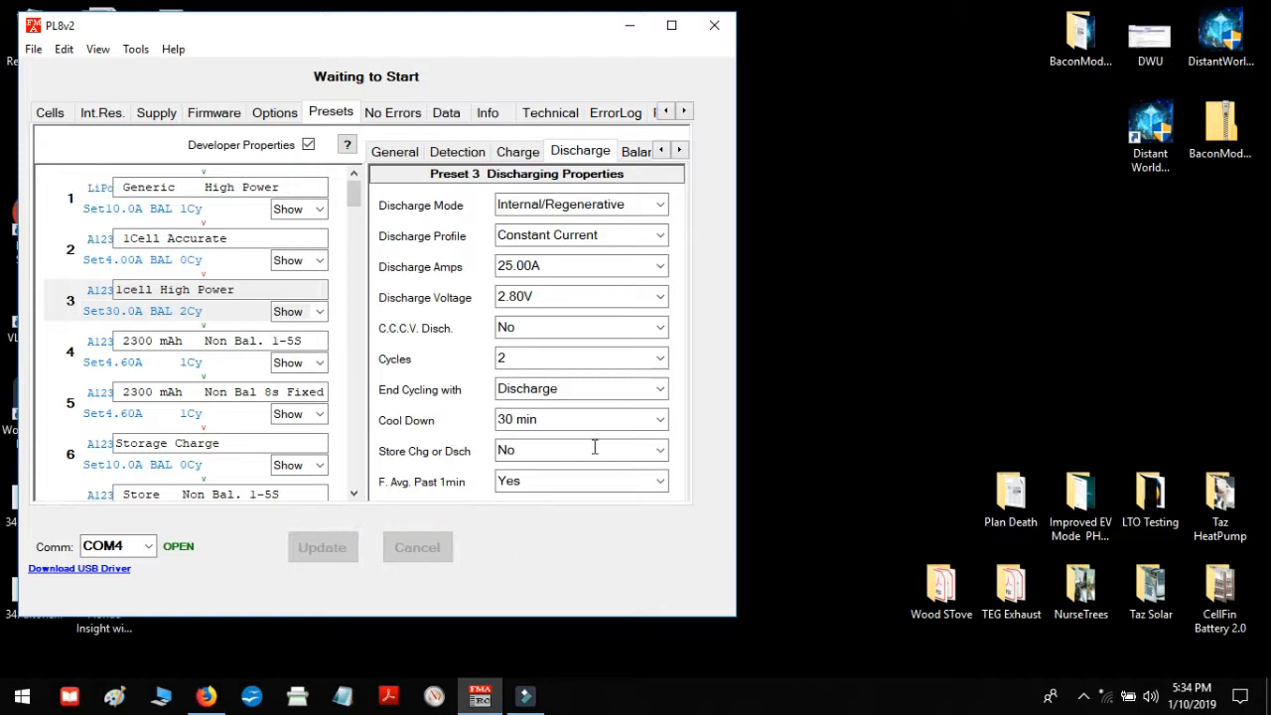
Set the discharge voltage of preset 3 to 2.90V and send the change to the charger.
click(660, 266)
click(704, 271)
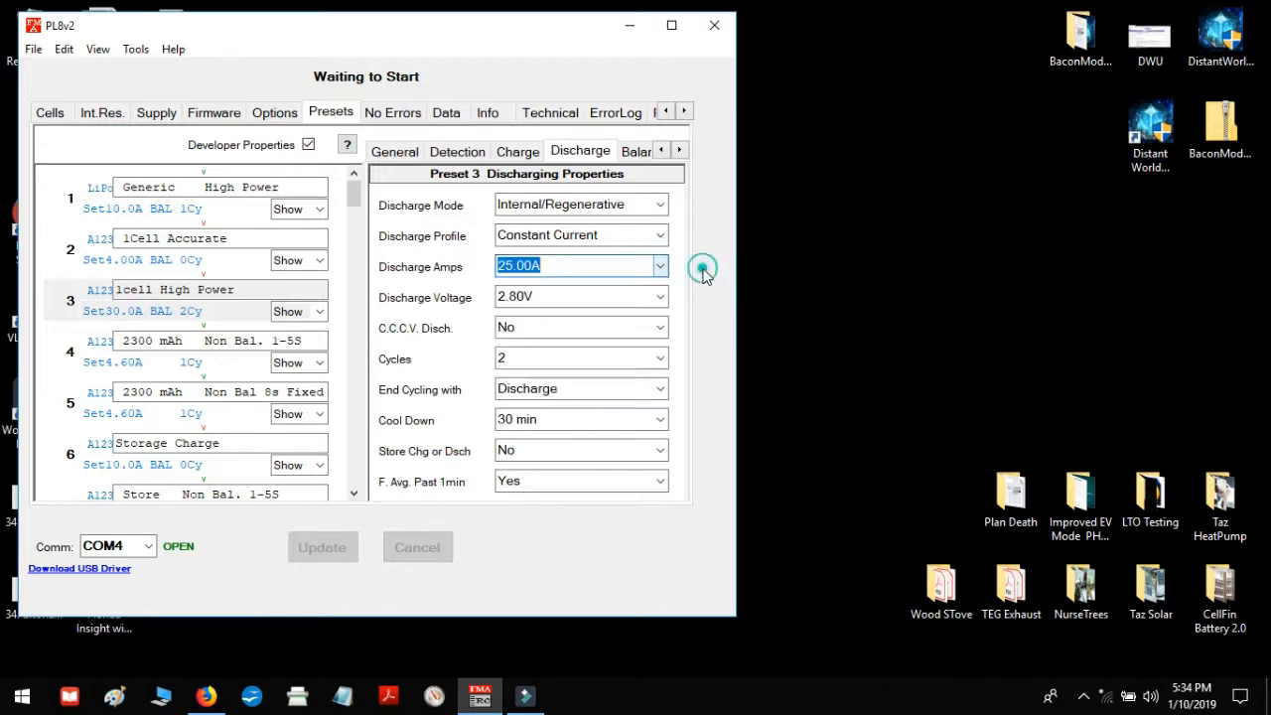
click(664, 296)
click(662, 297)
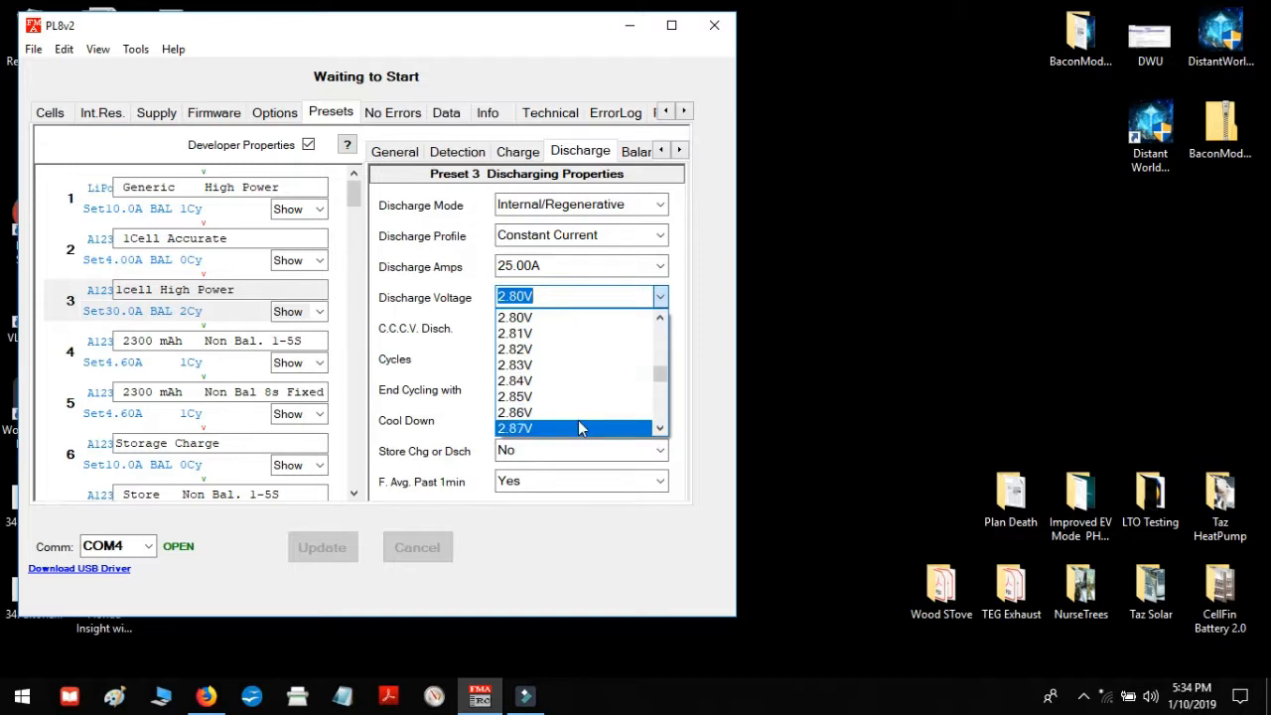
click(663, 421)
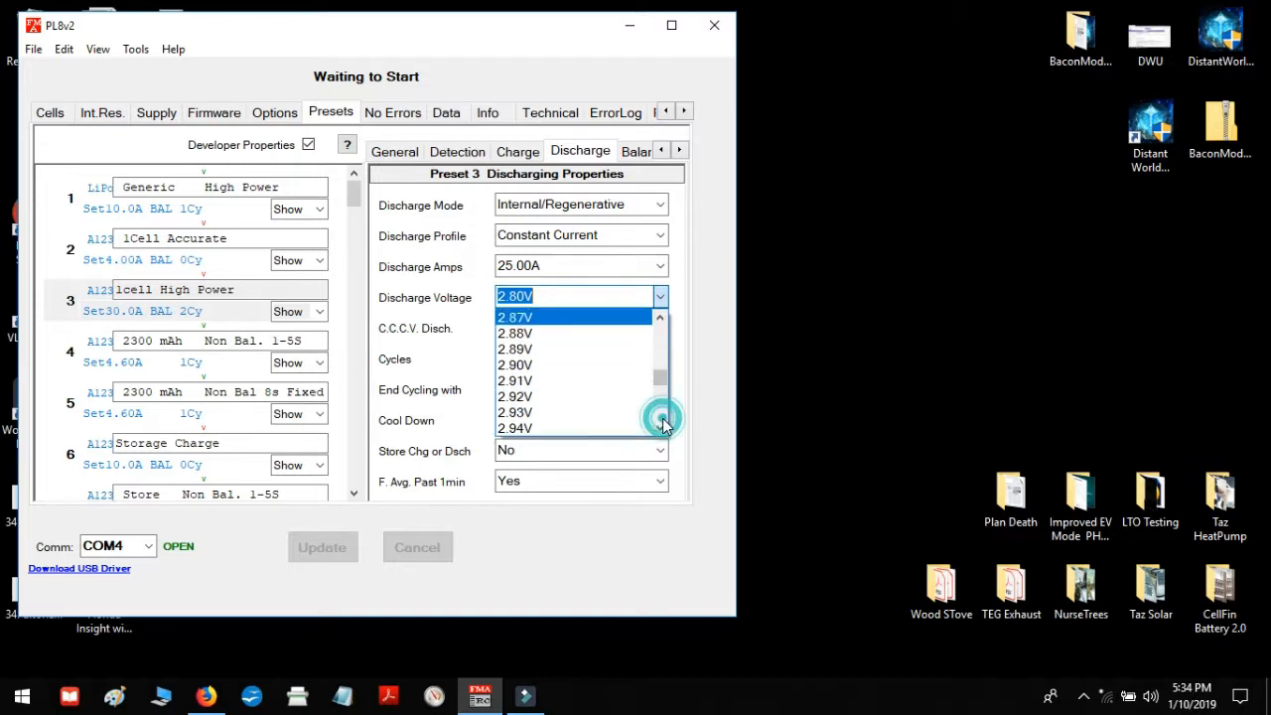
click(621, 366)
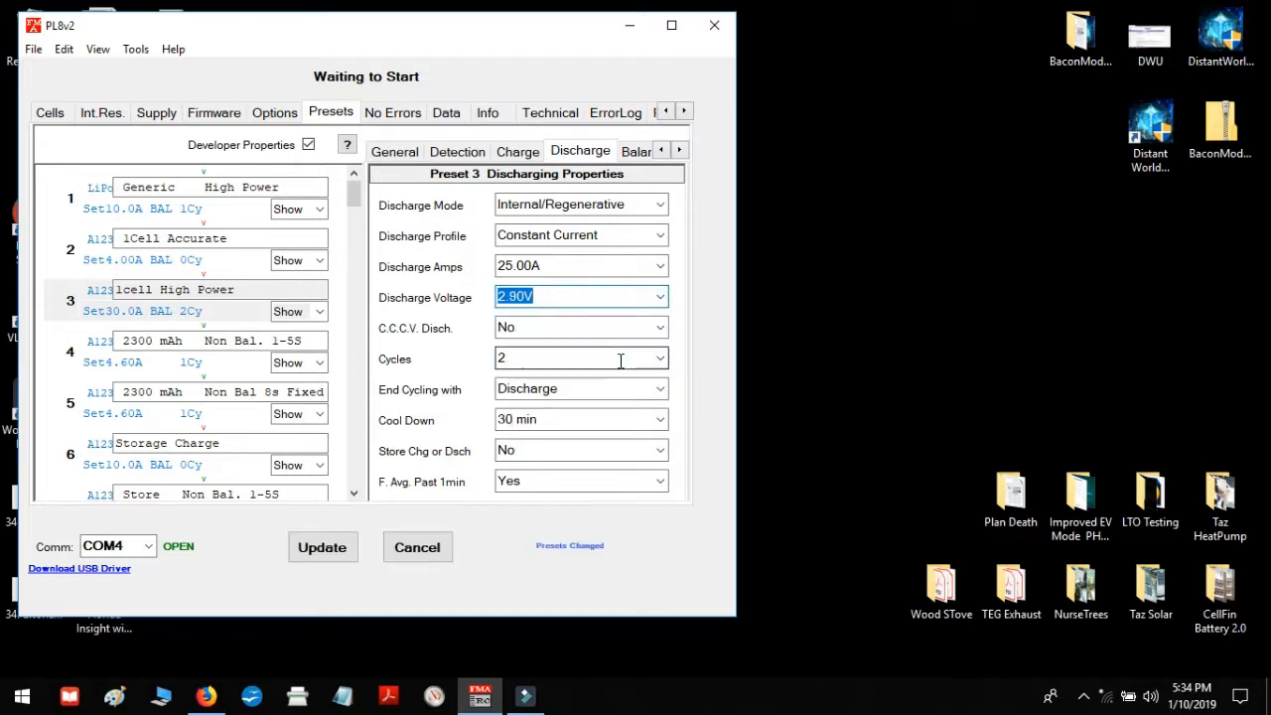
click(321, 553)
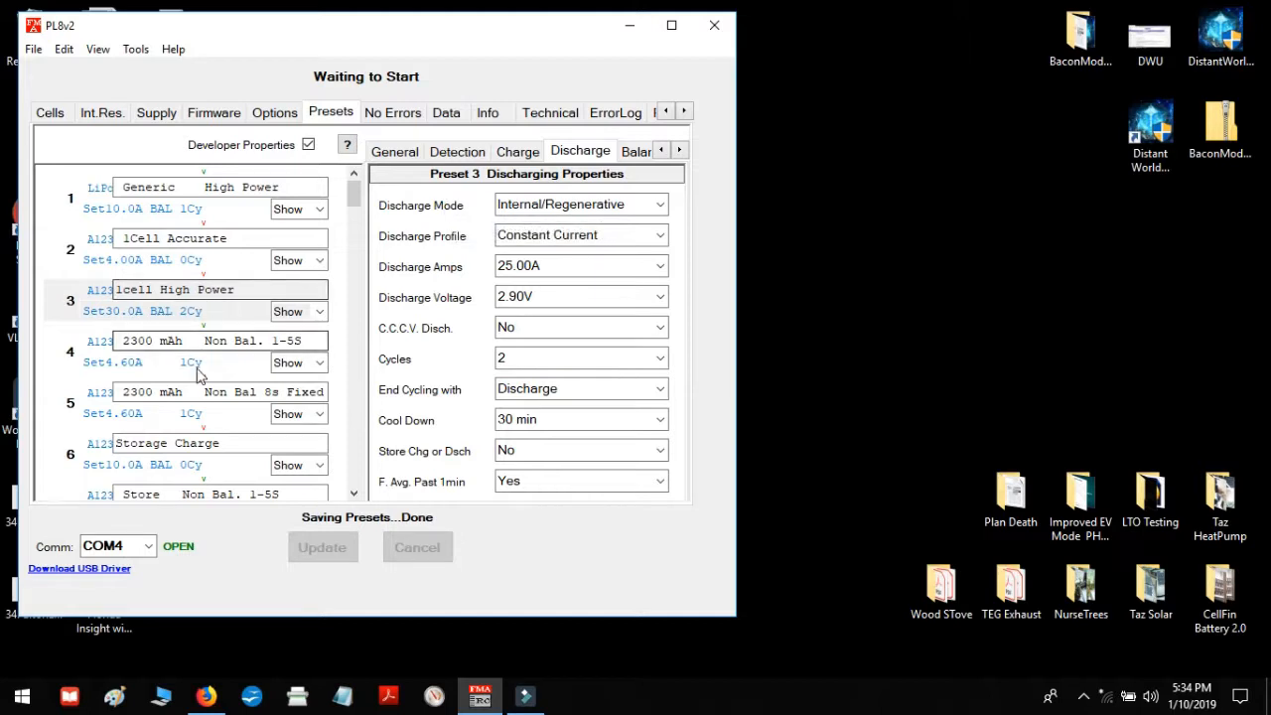
Copy Library Preset 1, the LiPo Generic Accurate Charge, from the library presets.
click(350, 467)
click(354, 492)
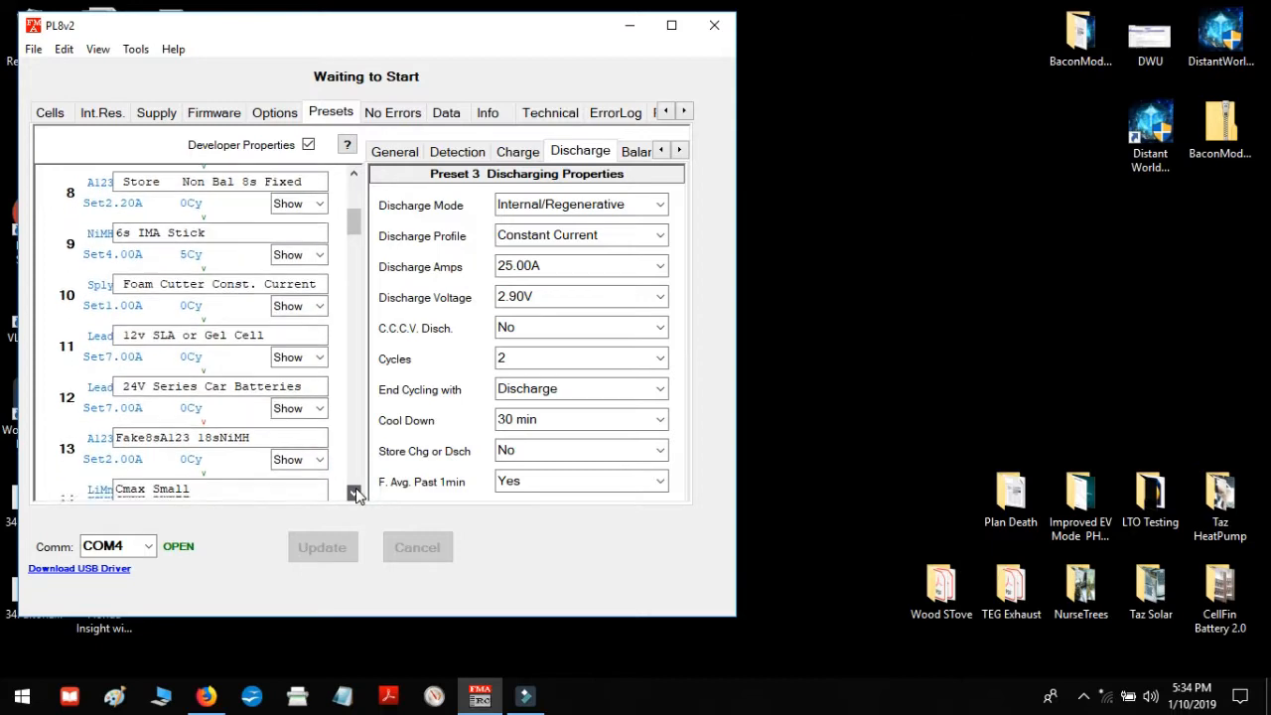
click(355, 478)
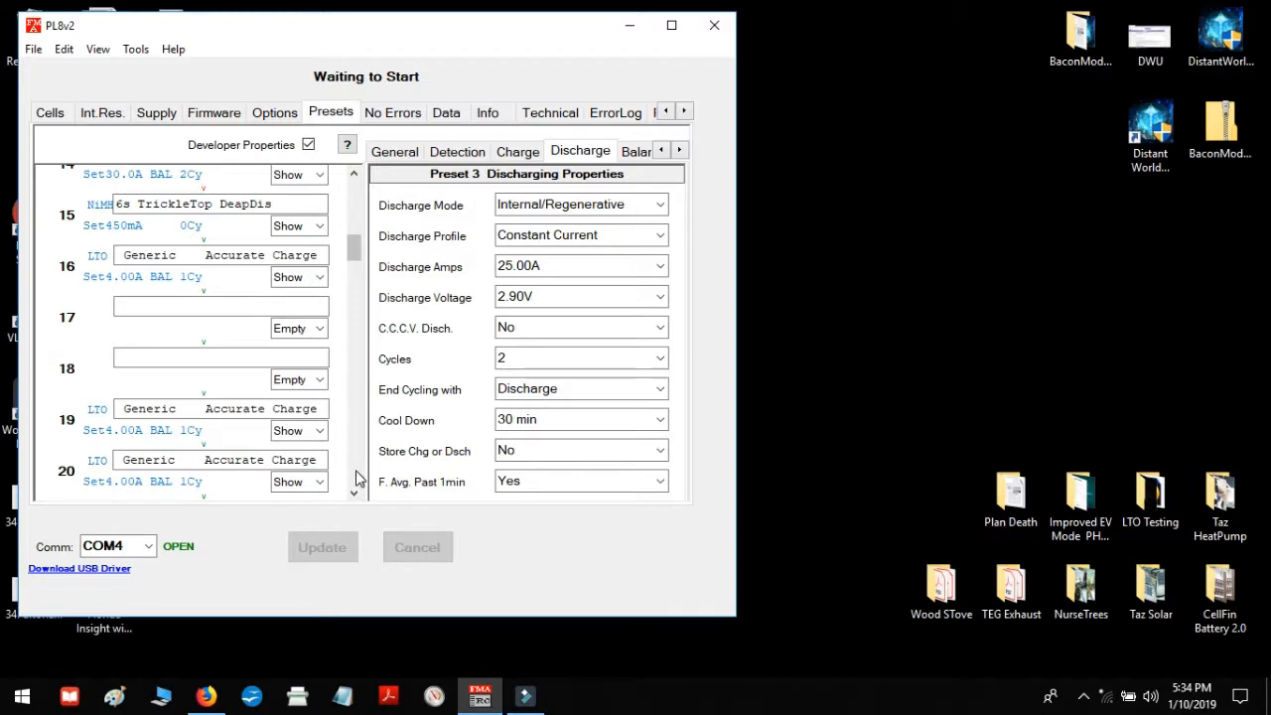
click(357, 478)
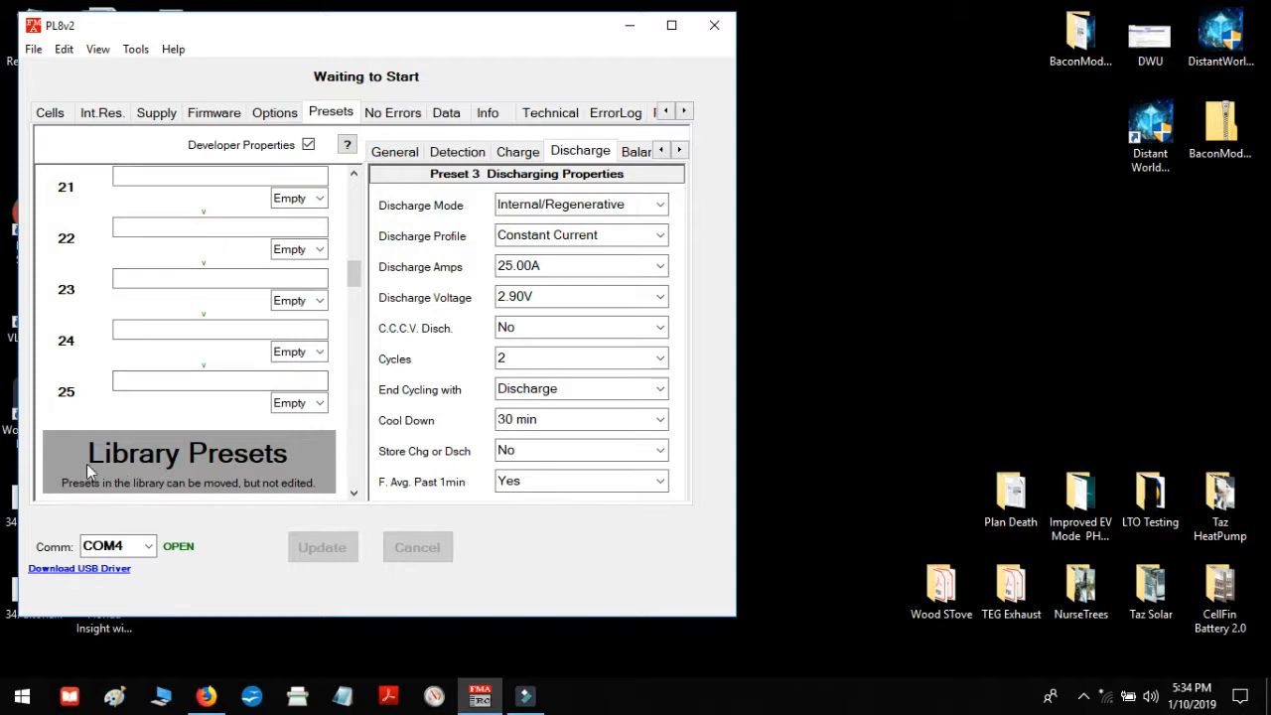
click(352, 491)
drag(353, 490, 353, 491)
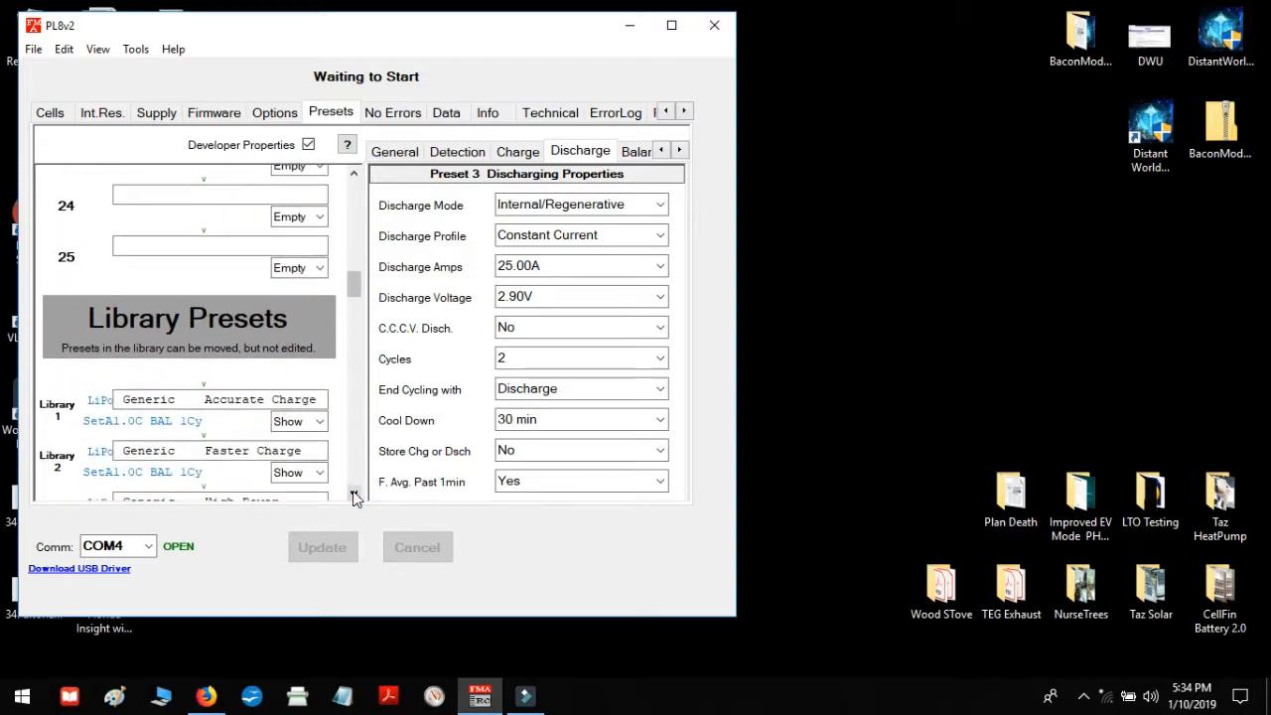
click(142, 406)
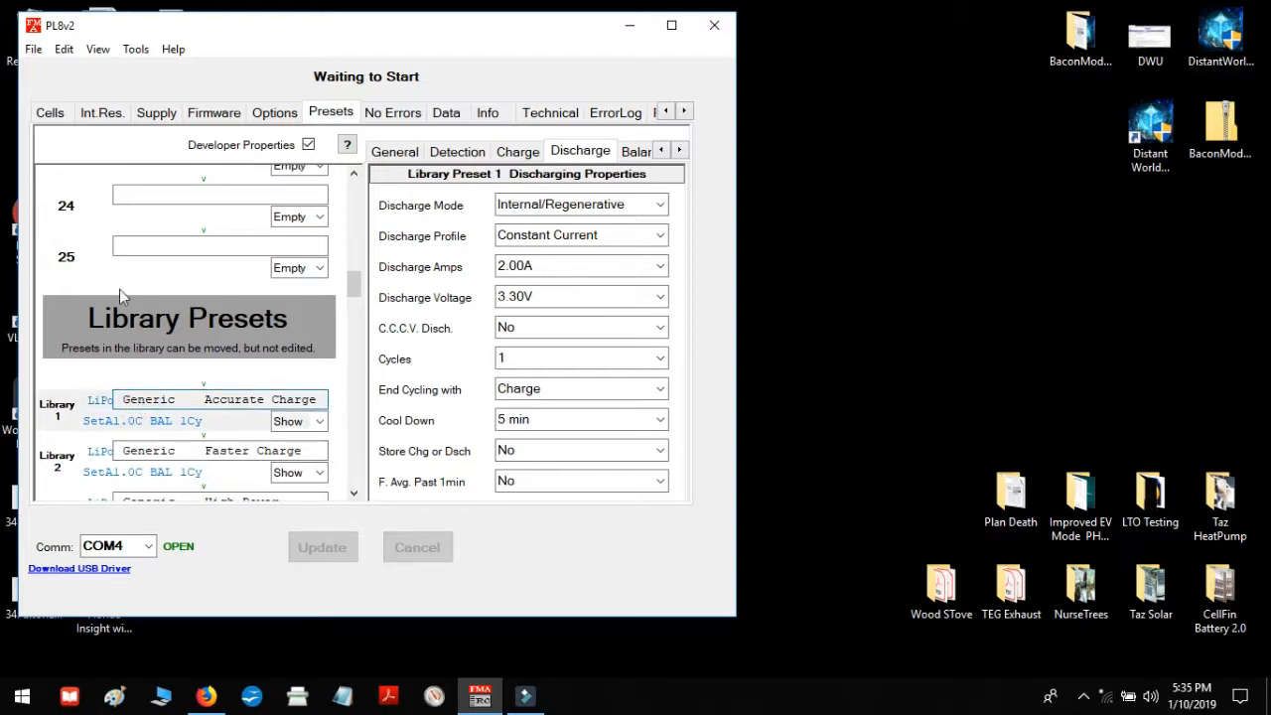
click(63, 48)
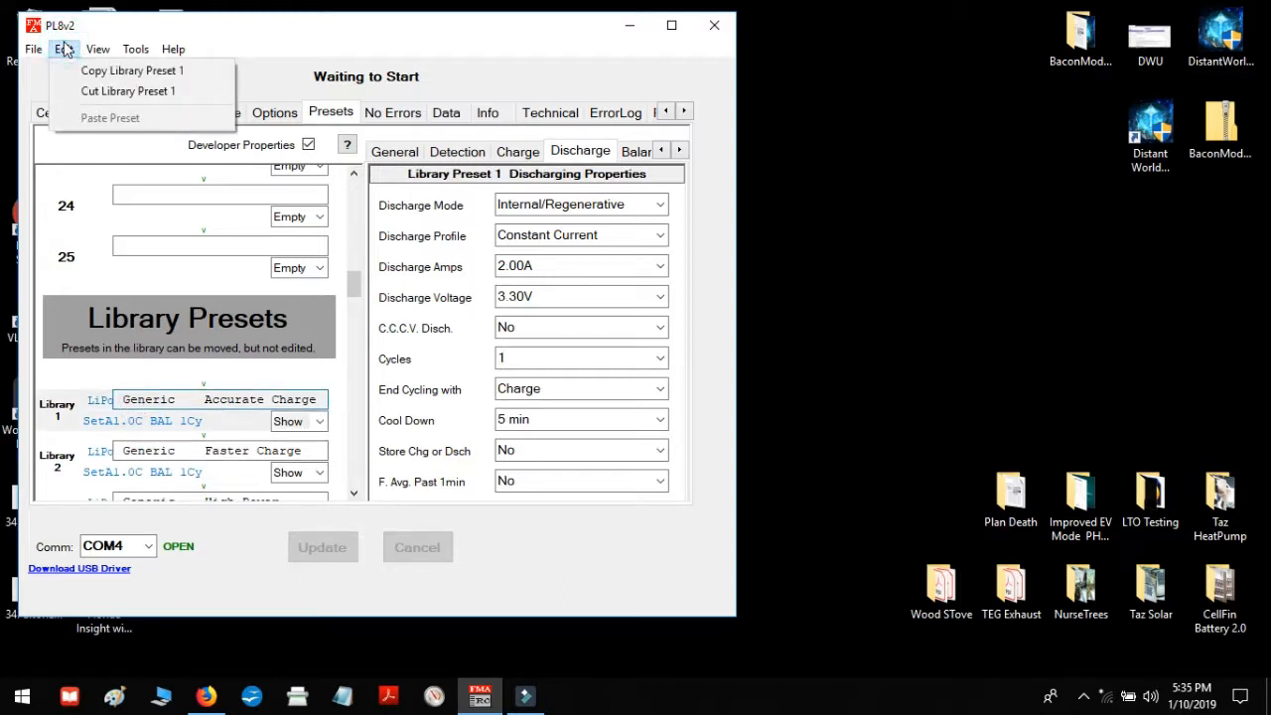
click(86, 72)
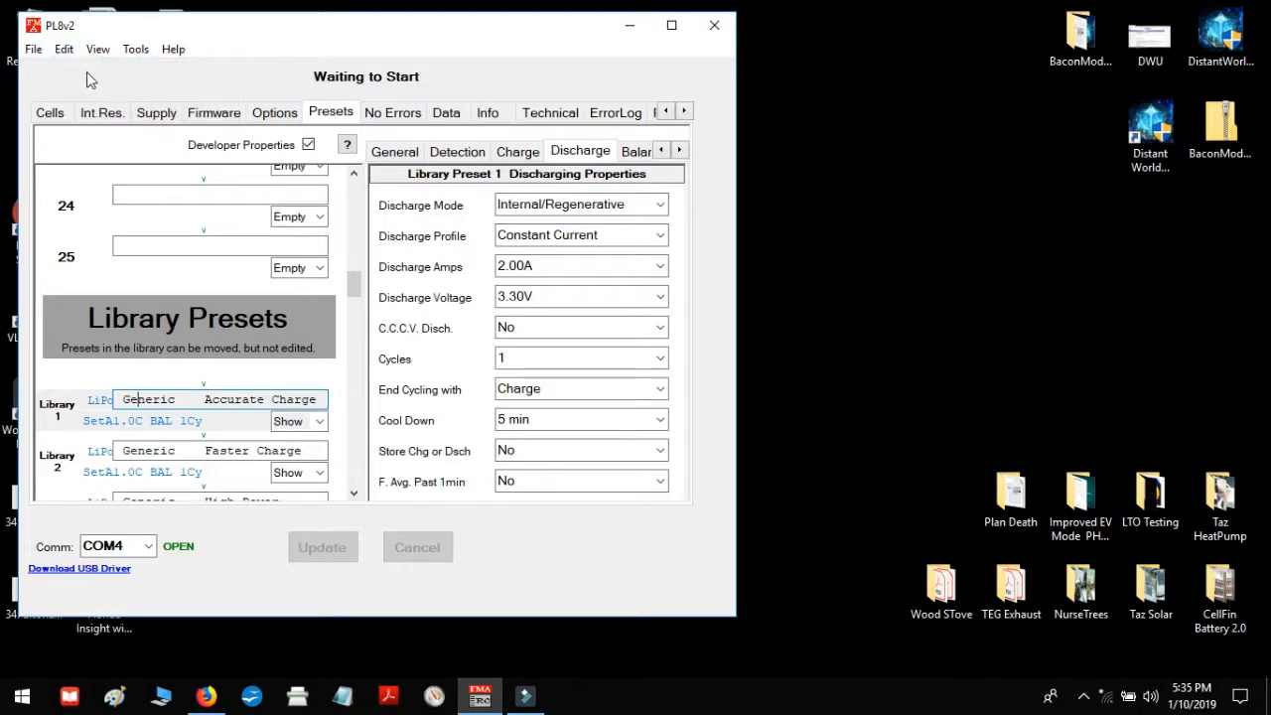
Paste the copied library preset into the empty preset 18 slot and send it to the charger.
click(363, 188)
click(355, 194)
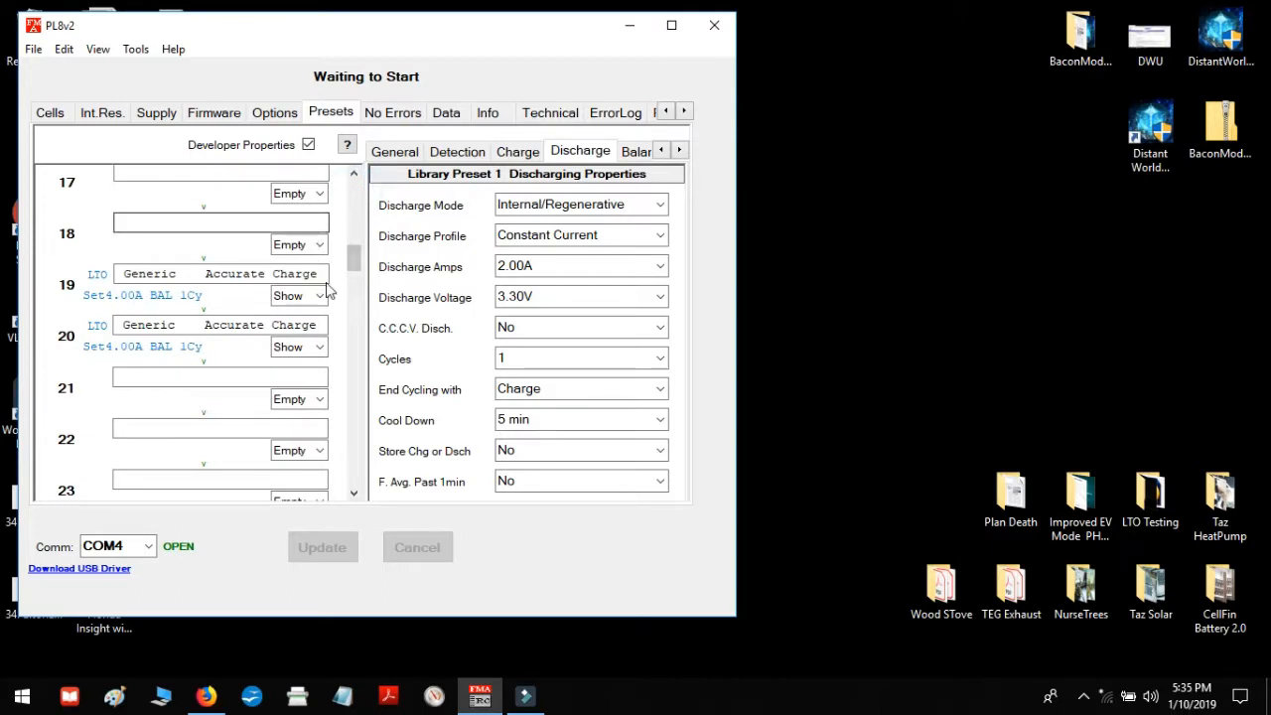
click(151, 223)
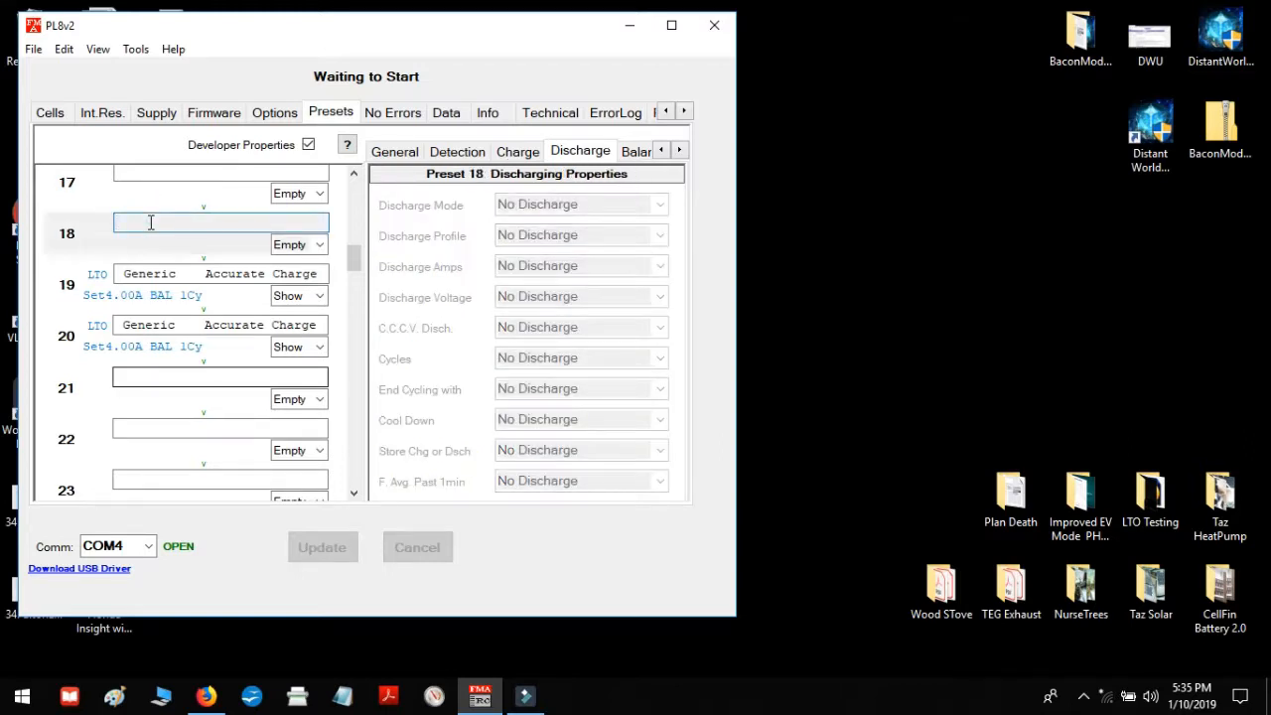
click(67, 54)
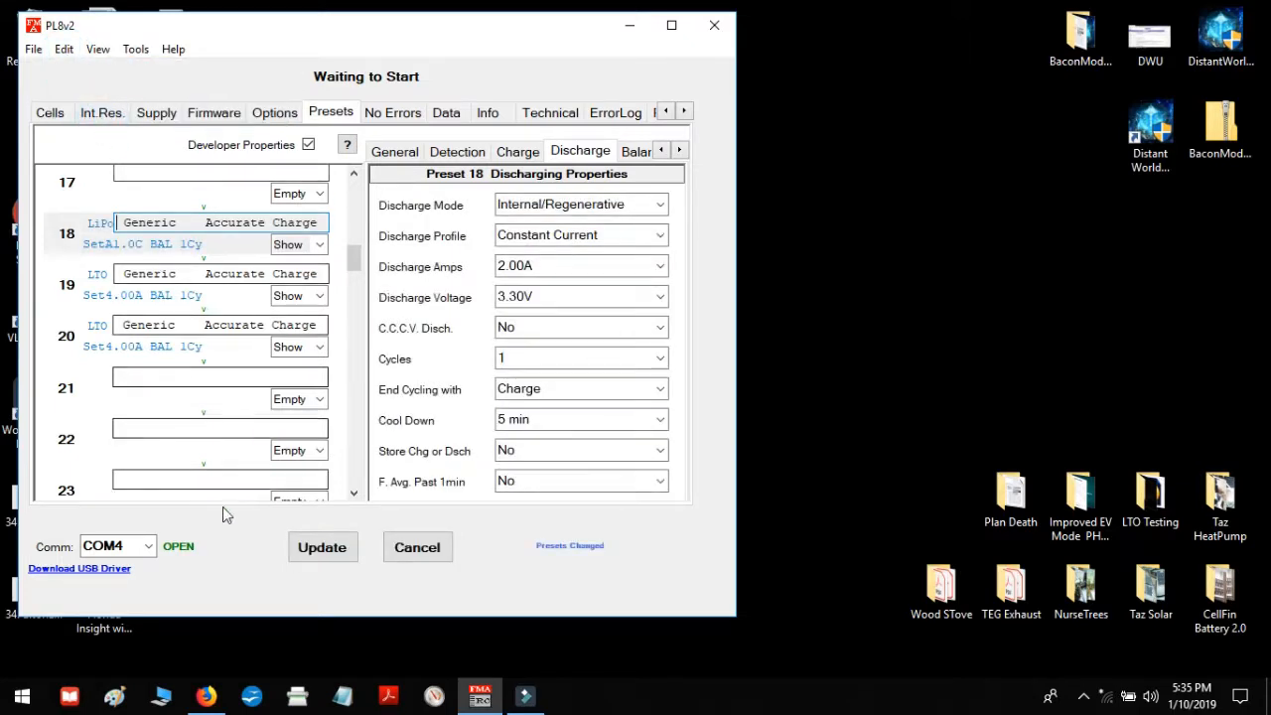
click(318, 552)
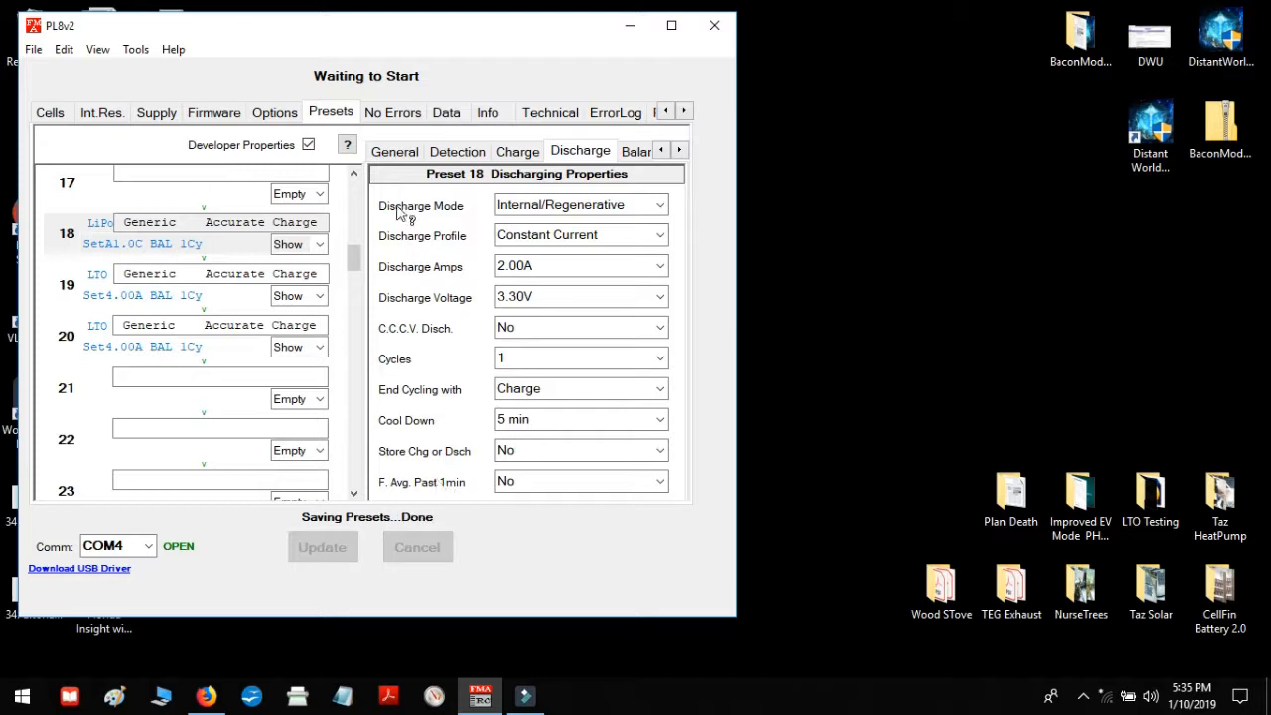
Clear preset 20, the LTO Generic Accurate Charge, and send the change to the charger.
click(322, 347)
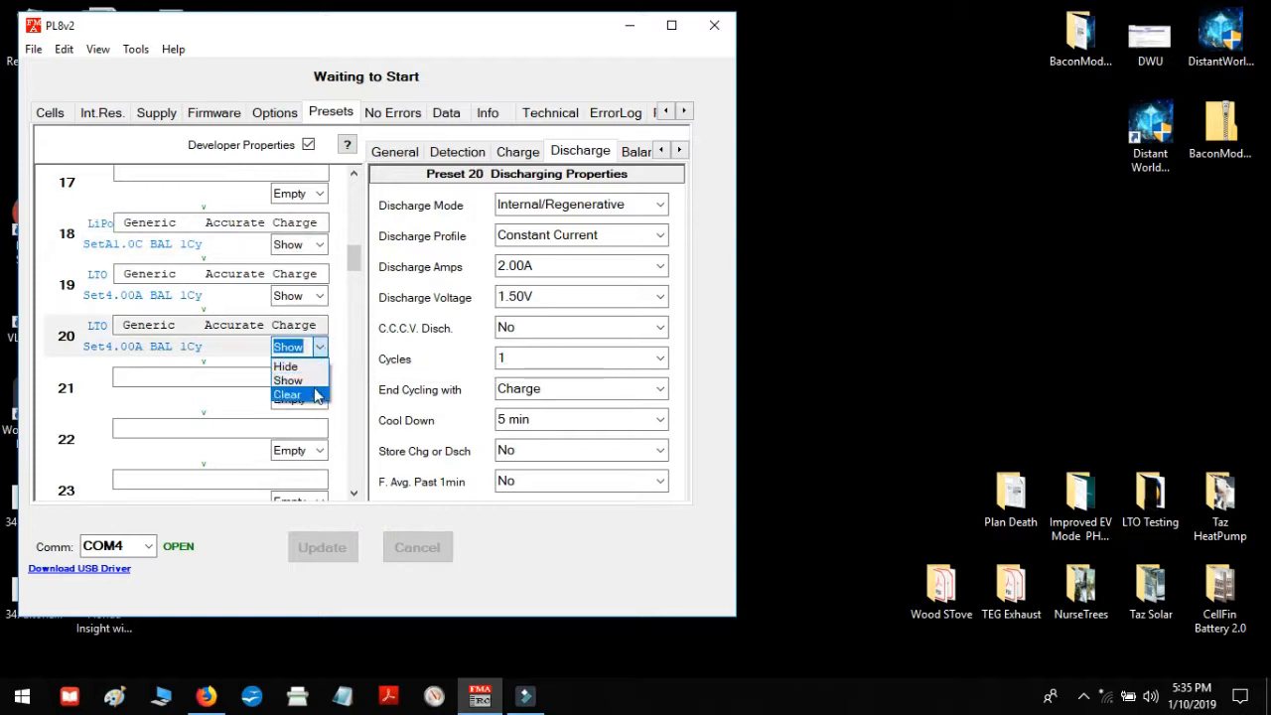
click(316, 394)
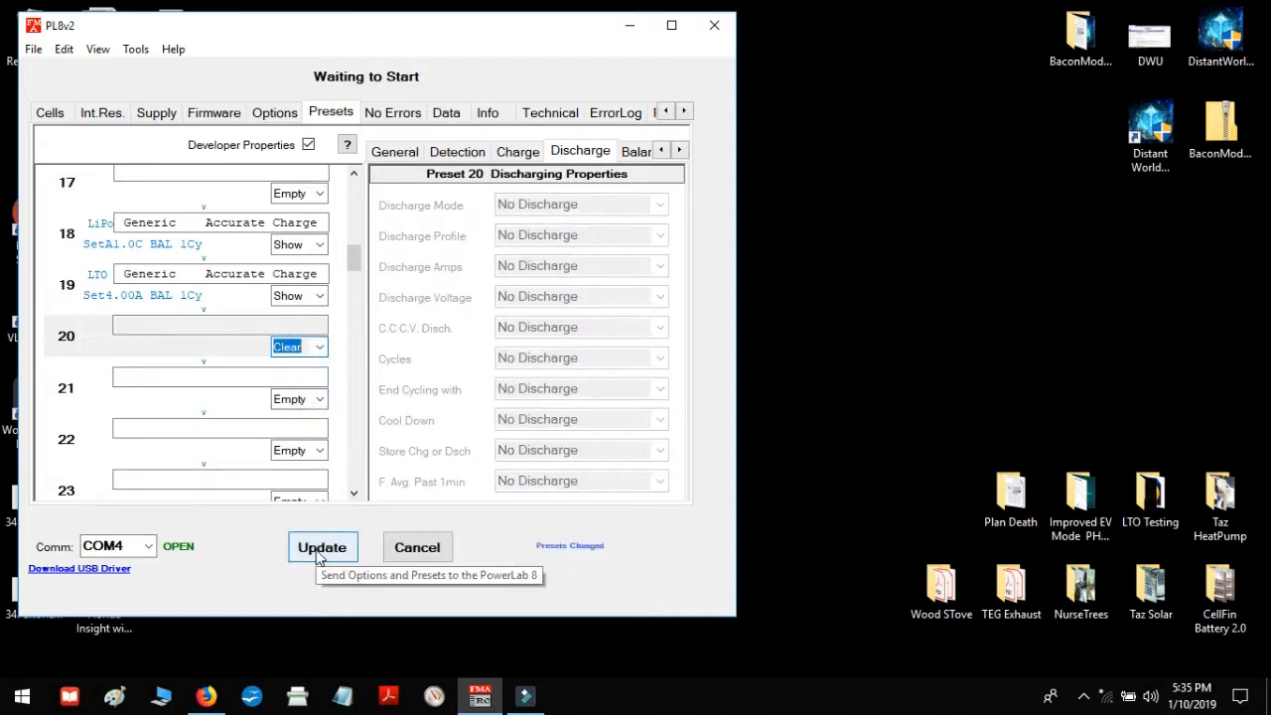
click(319, 549)
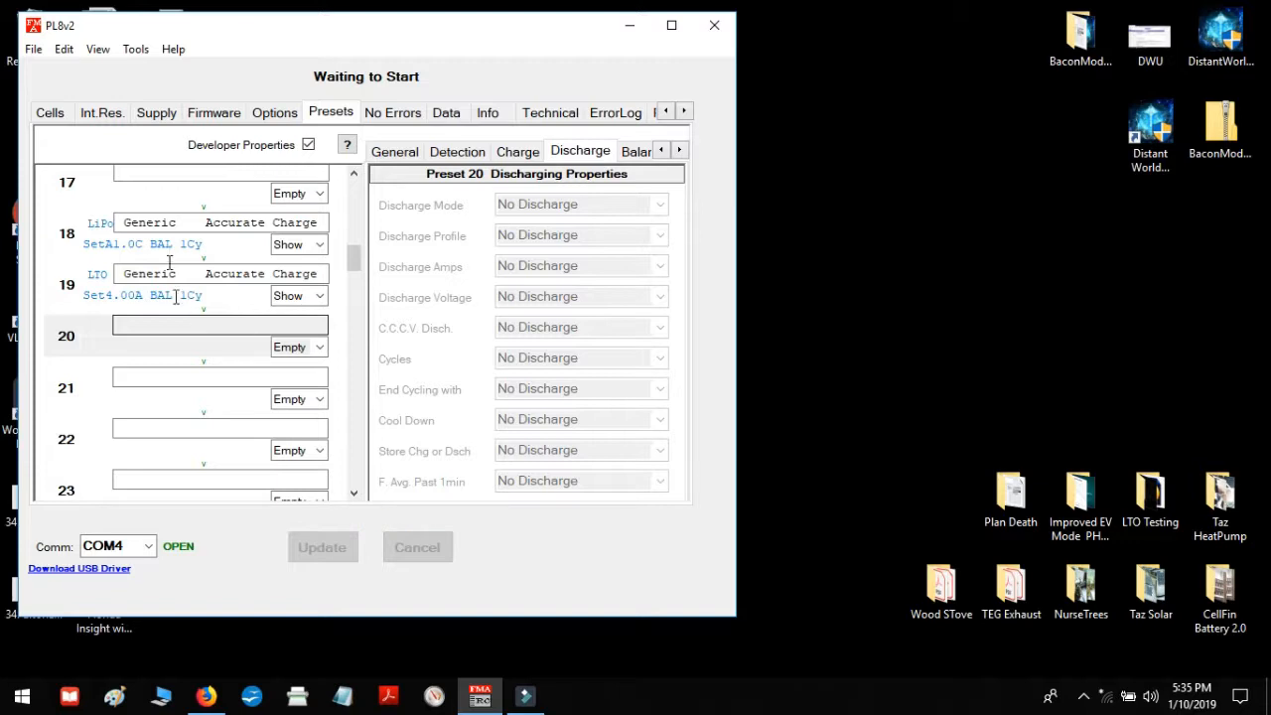
Load LTO Generic Accurate Charge.PS8 from the LTO folder of the FMA default presets into preset 20 and send it to the charger.
click(39, 55)
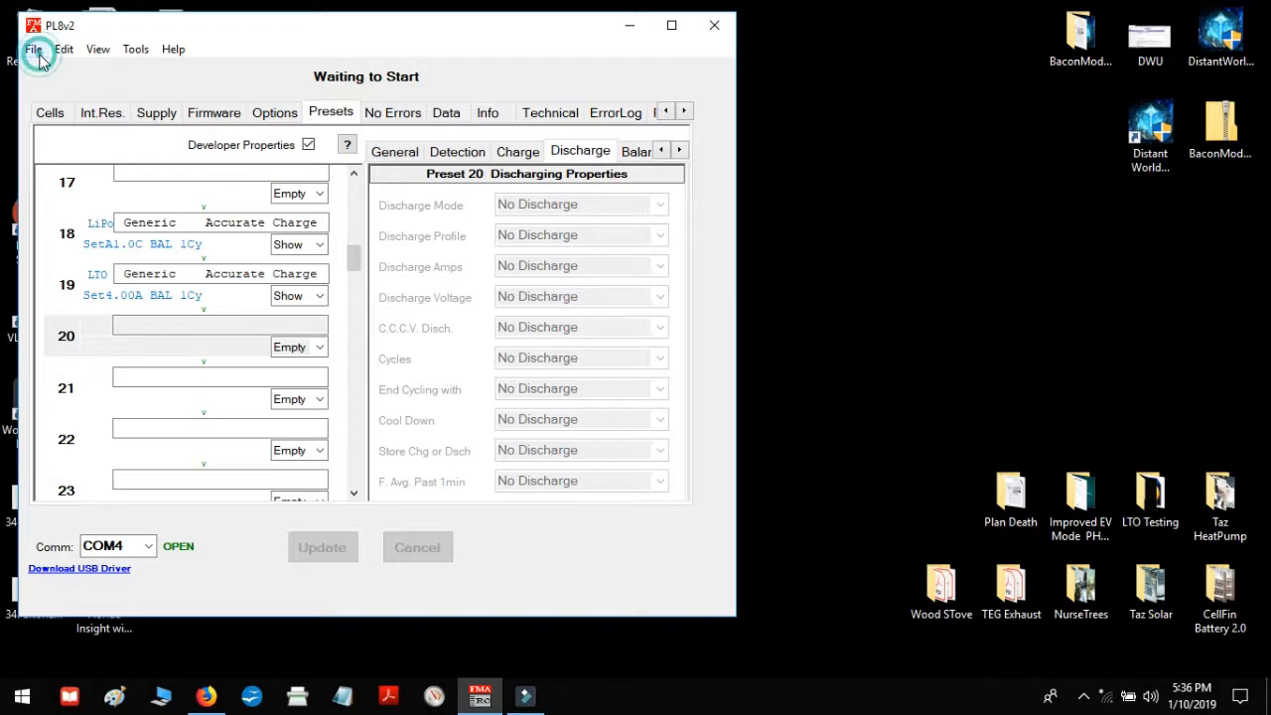
click(34, 52)
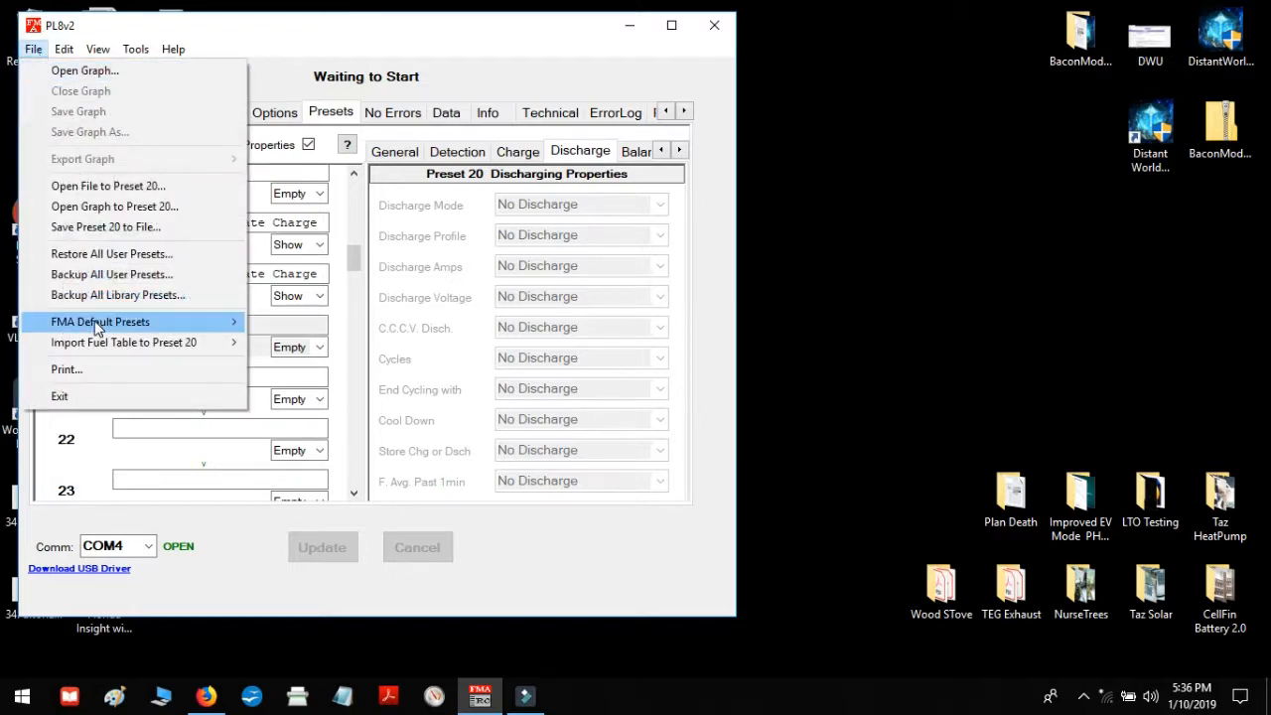
mouse_move(95, 323)
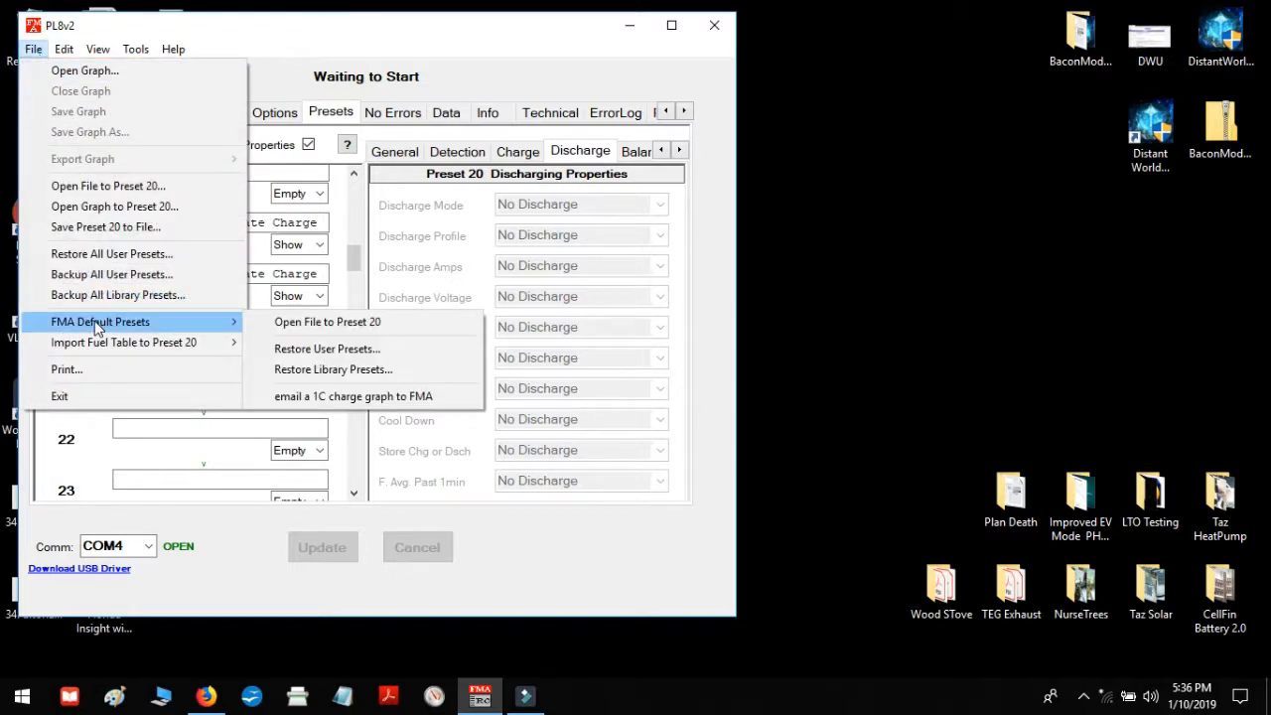
click(305, 328)
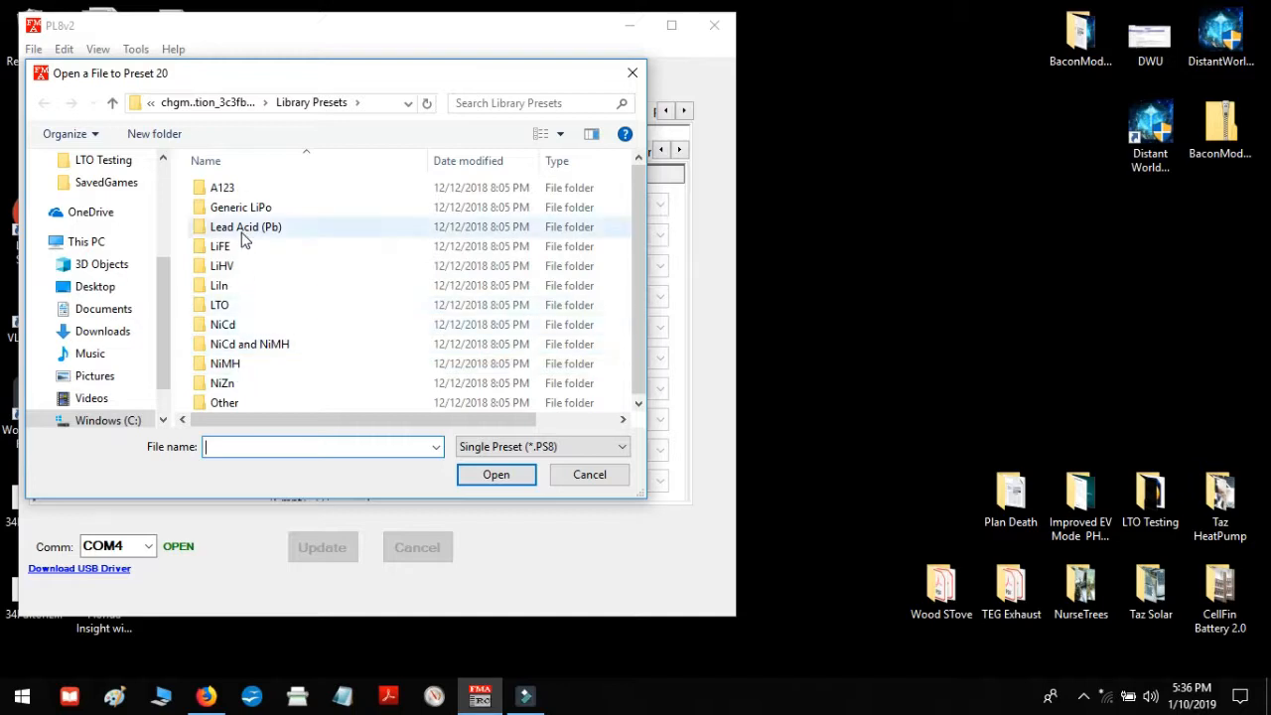
click(246, 313)
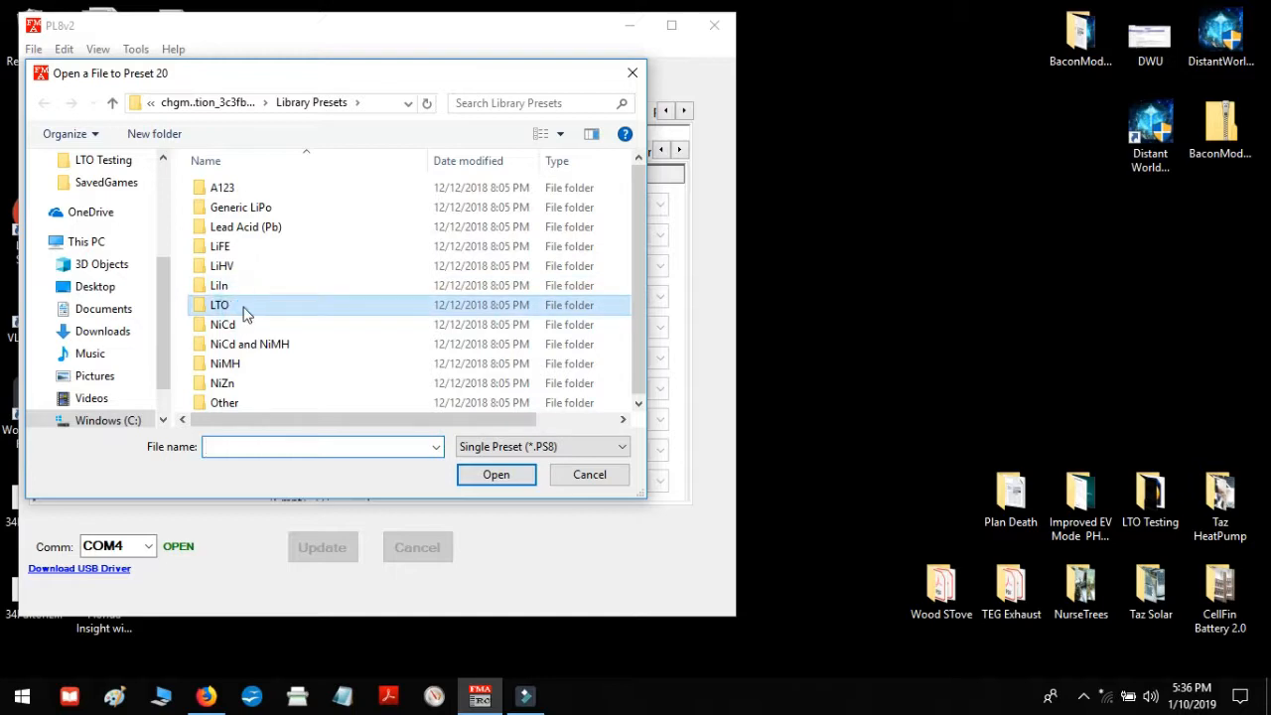
double_click(246, 313)
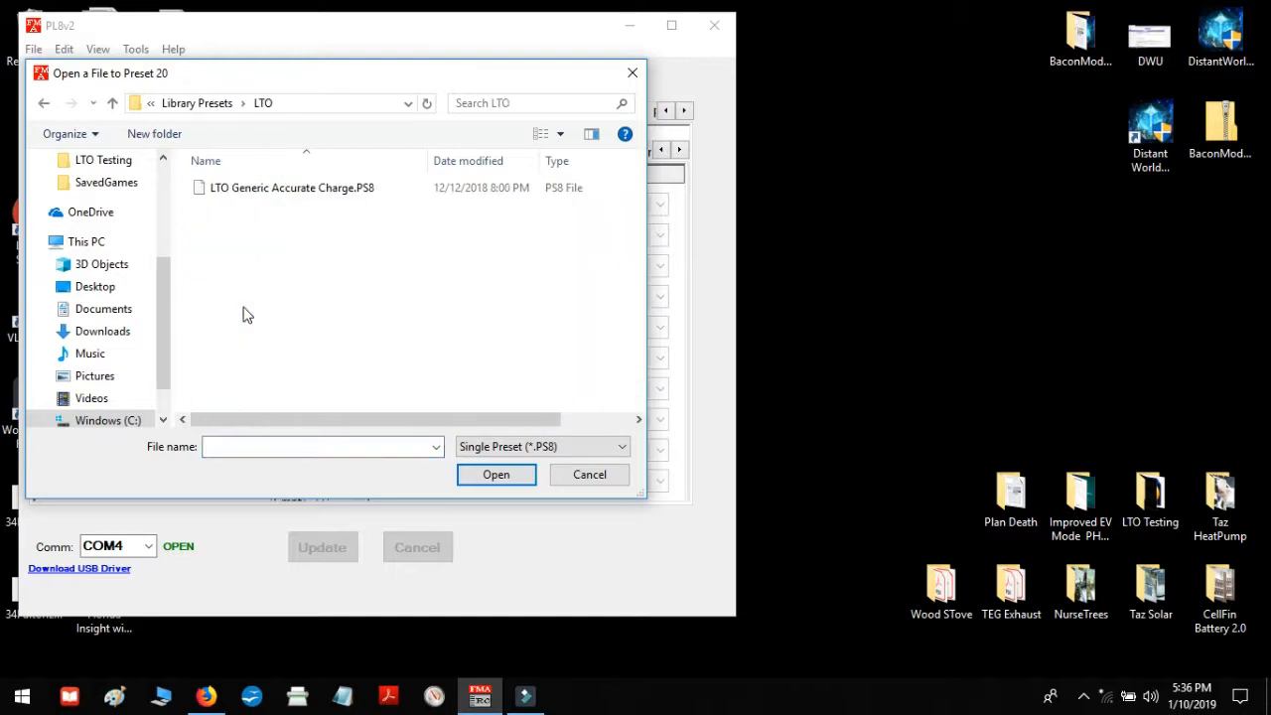
click(254, 196)
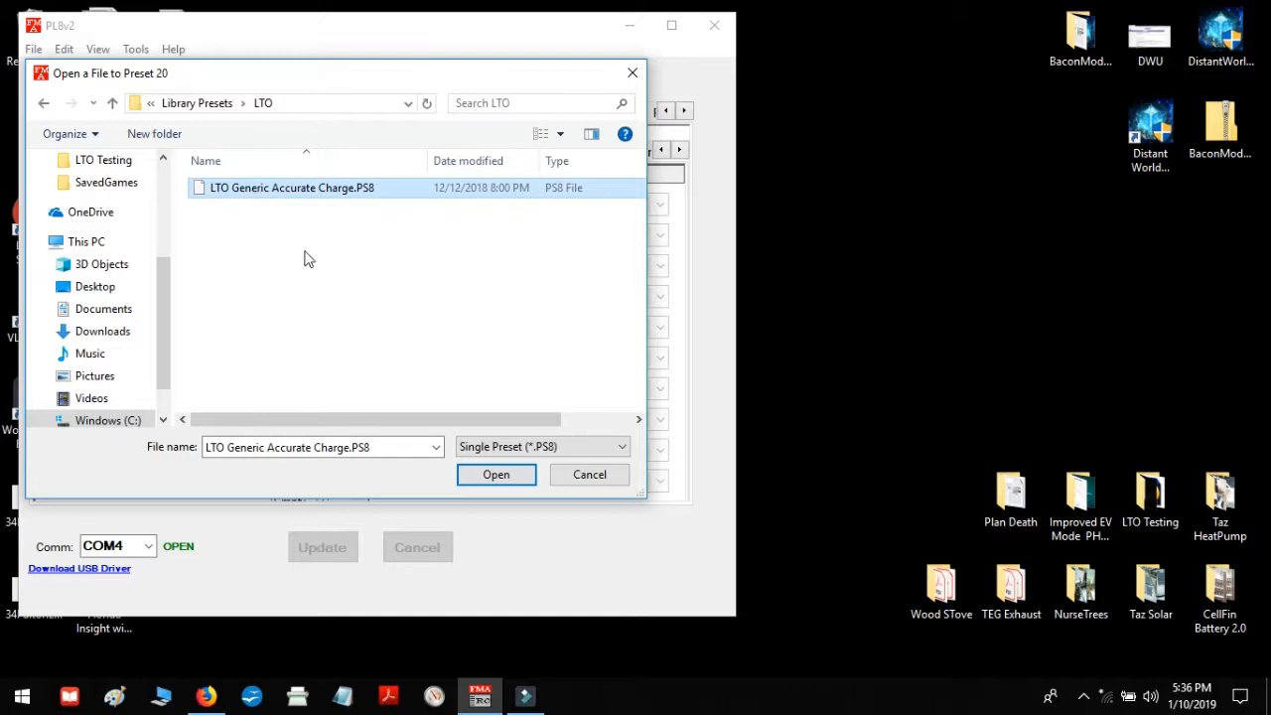
click(491, 476)
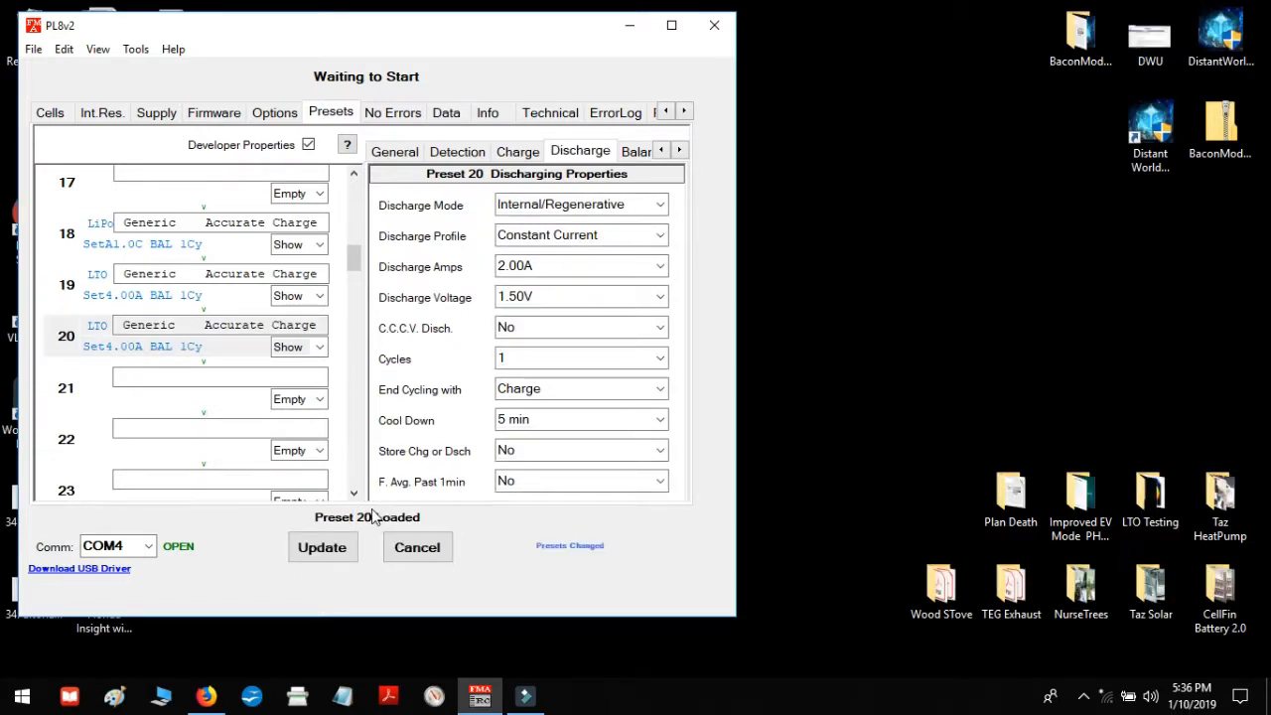
click(320, 551)
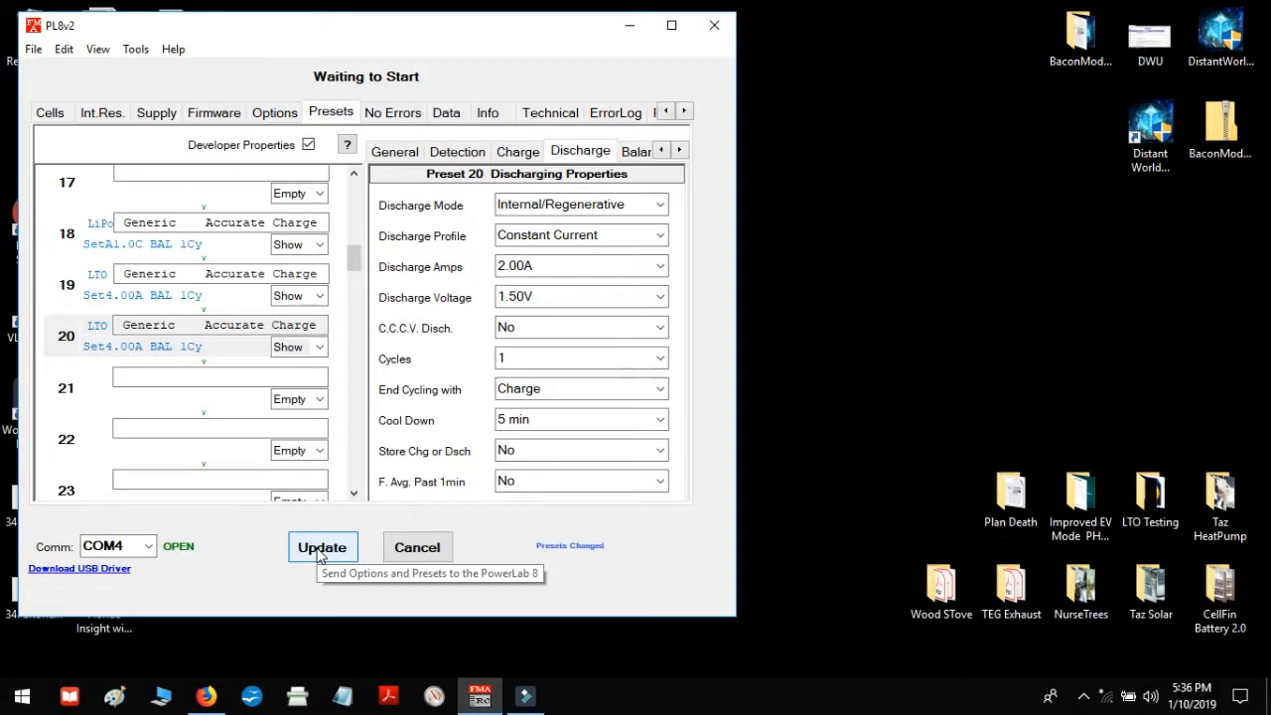
click(320, 552)
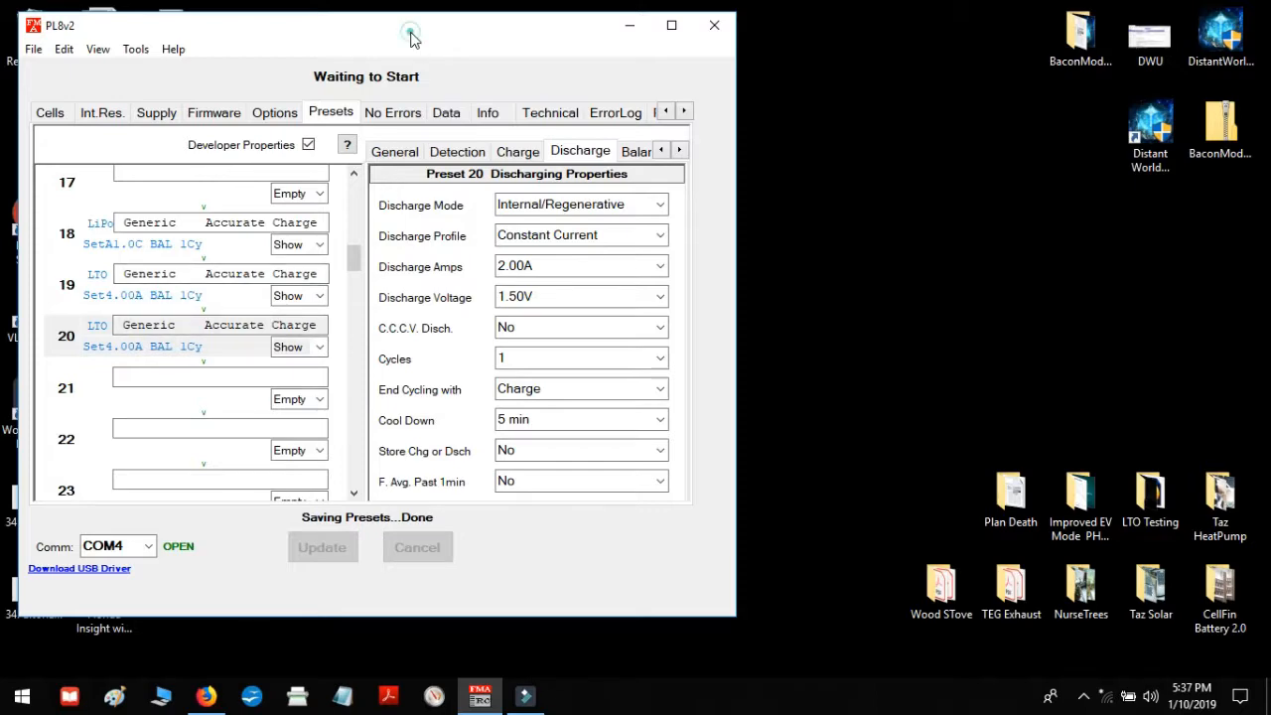
Delete the existing LTO Generic Accurate Charge file from the desktop and save preset 20 there under the same name.
drag(405, 29, 684, 122)
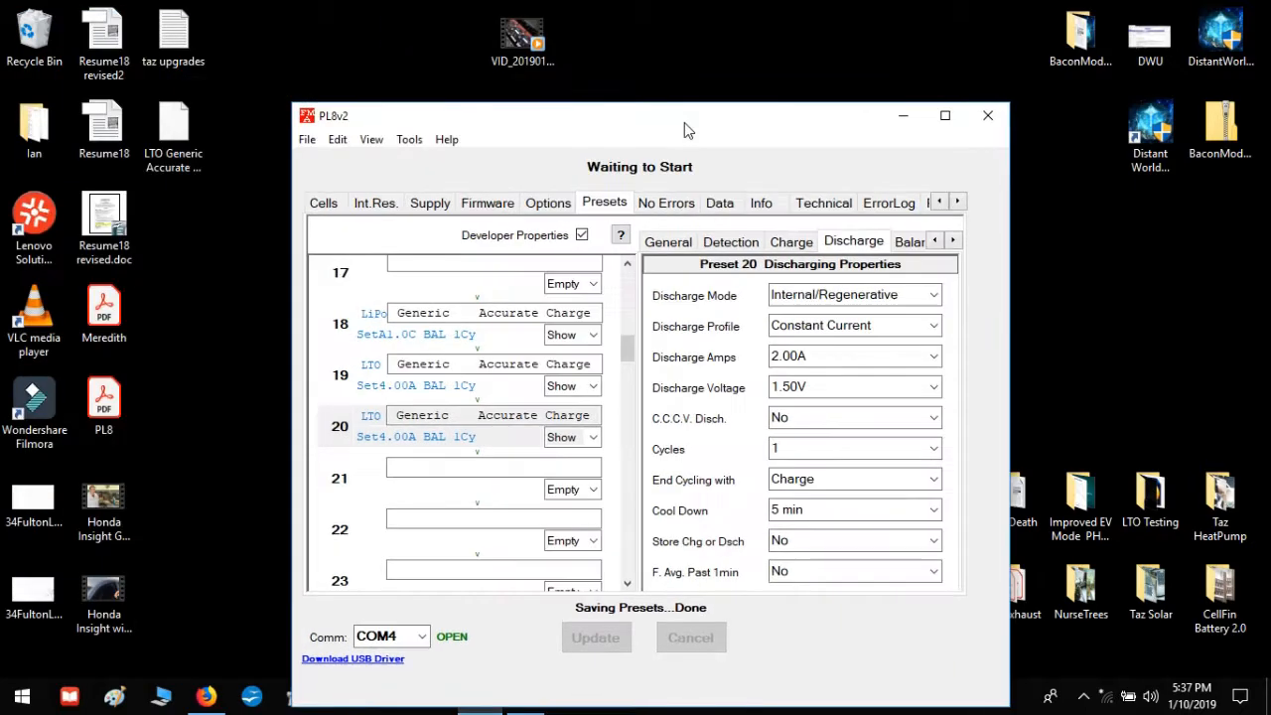
click(178, 151)
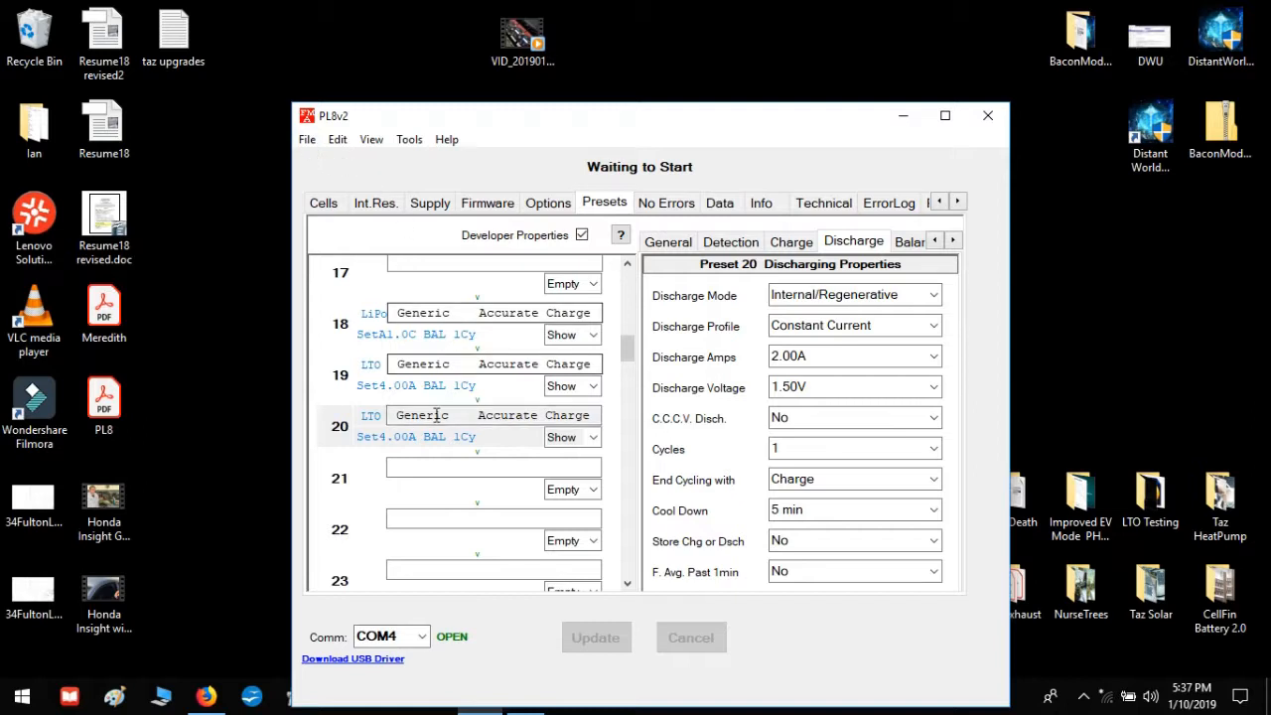
click(302, 141)
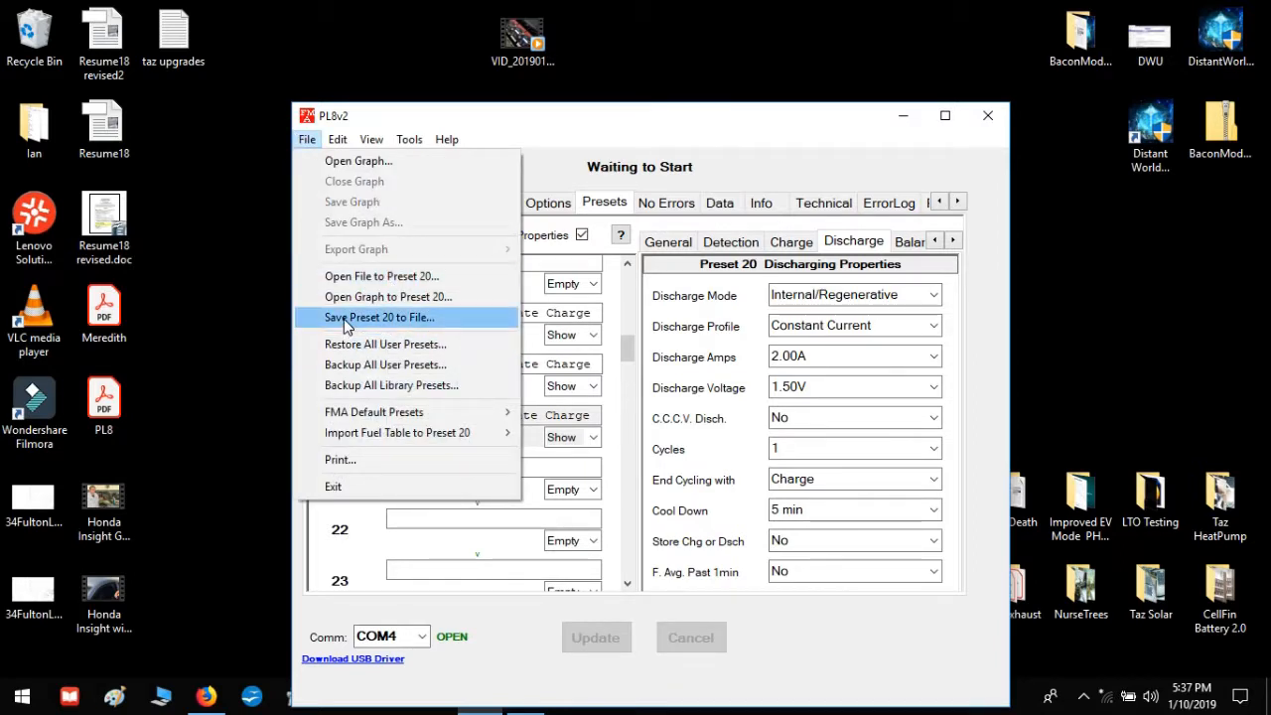
click(346, 320)
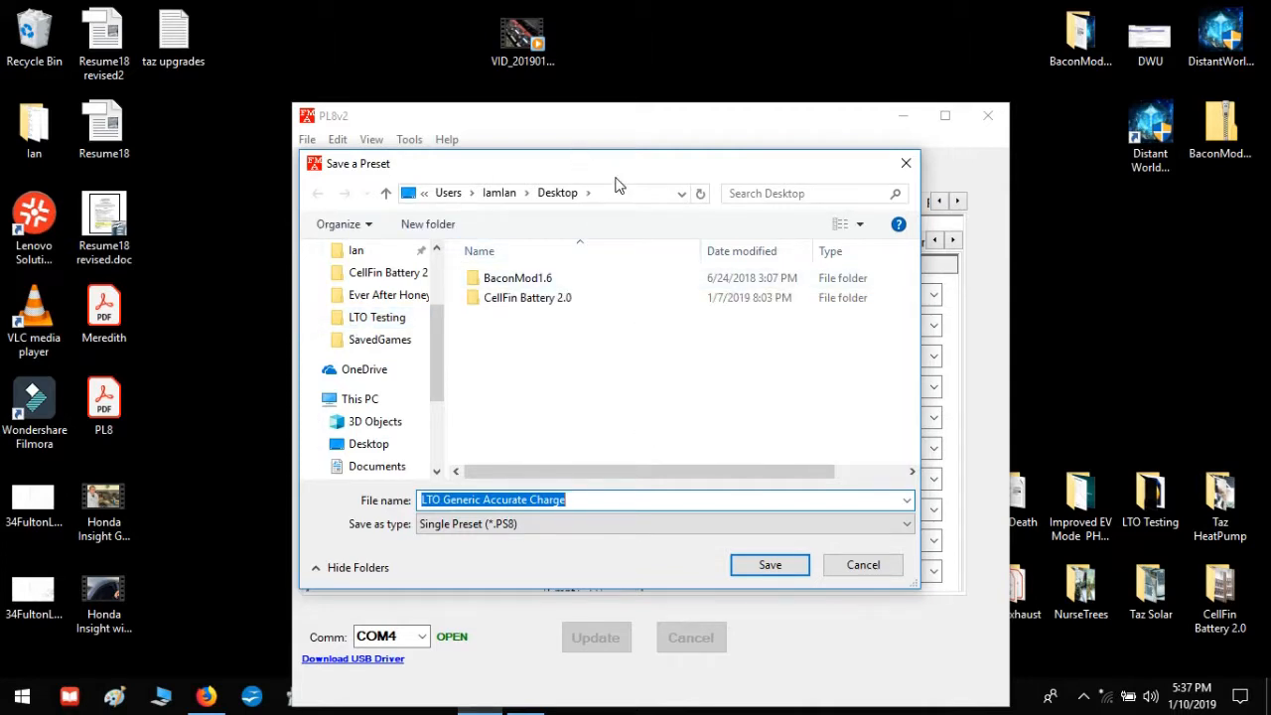
click(619, 504)
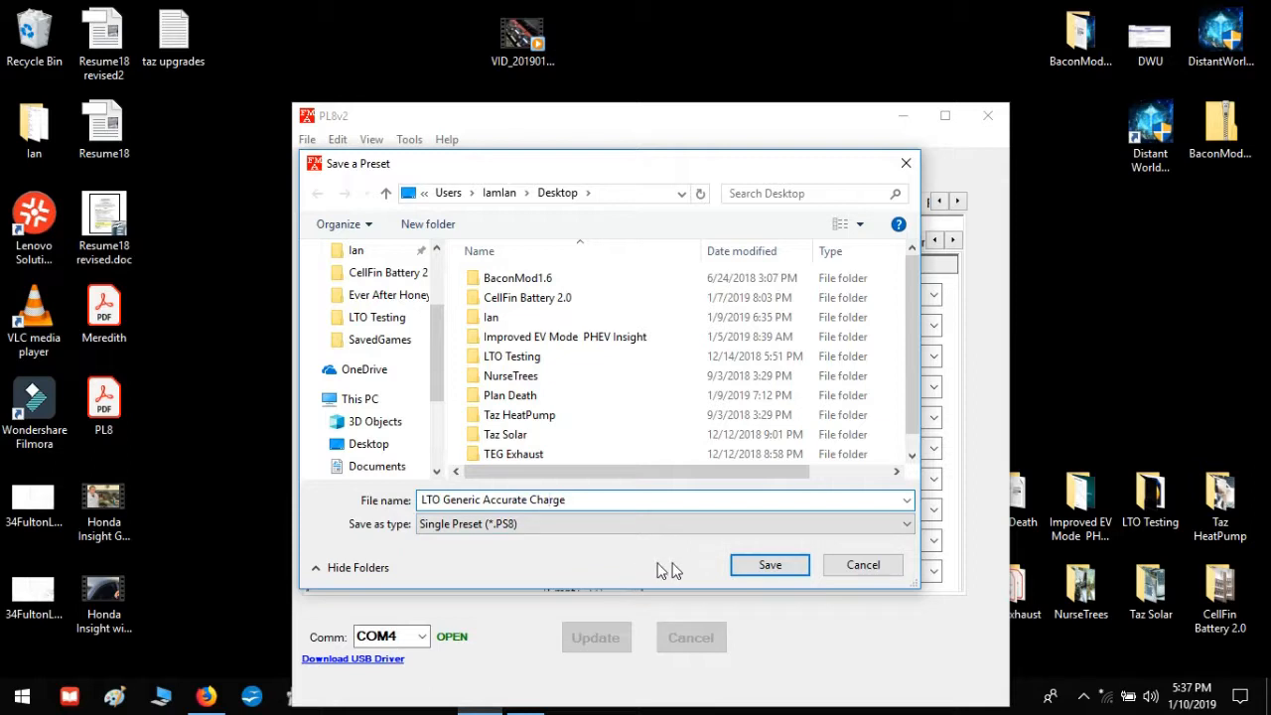
click(755, 568)
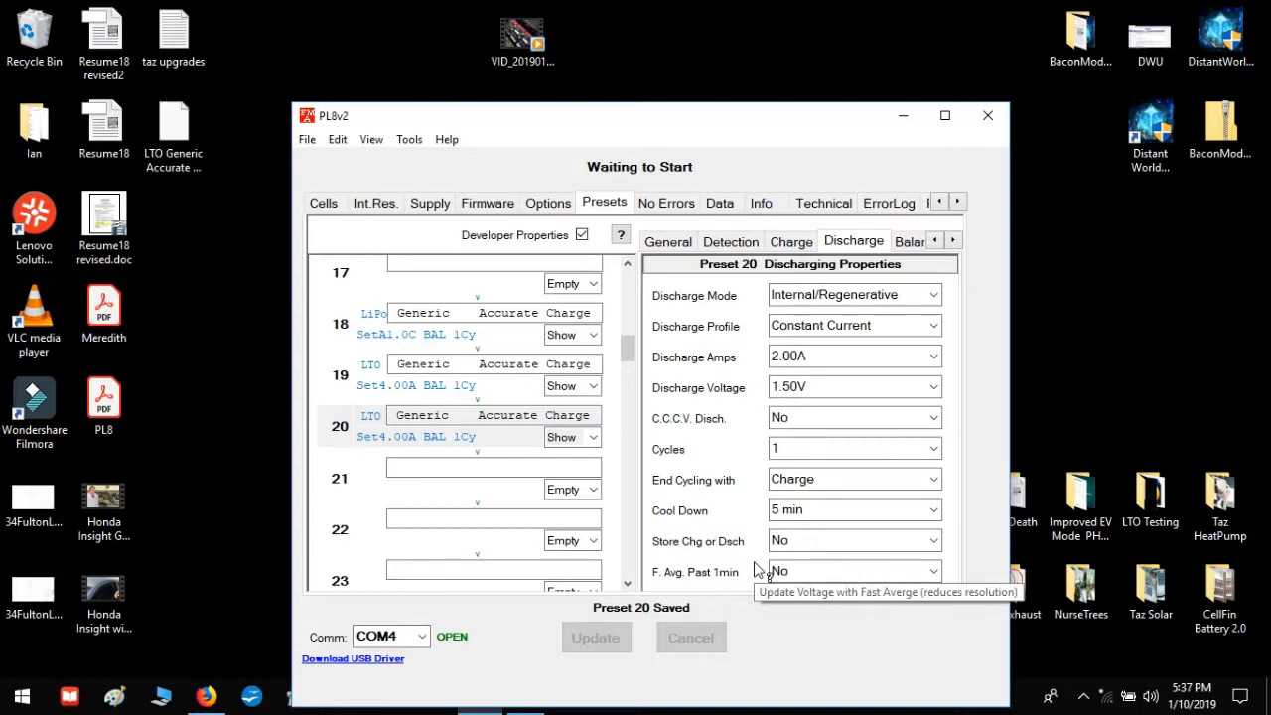
click(175, 132)
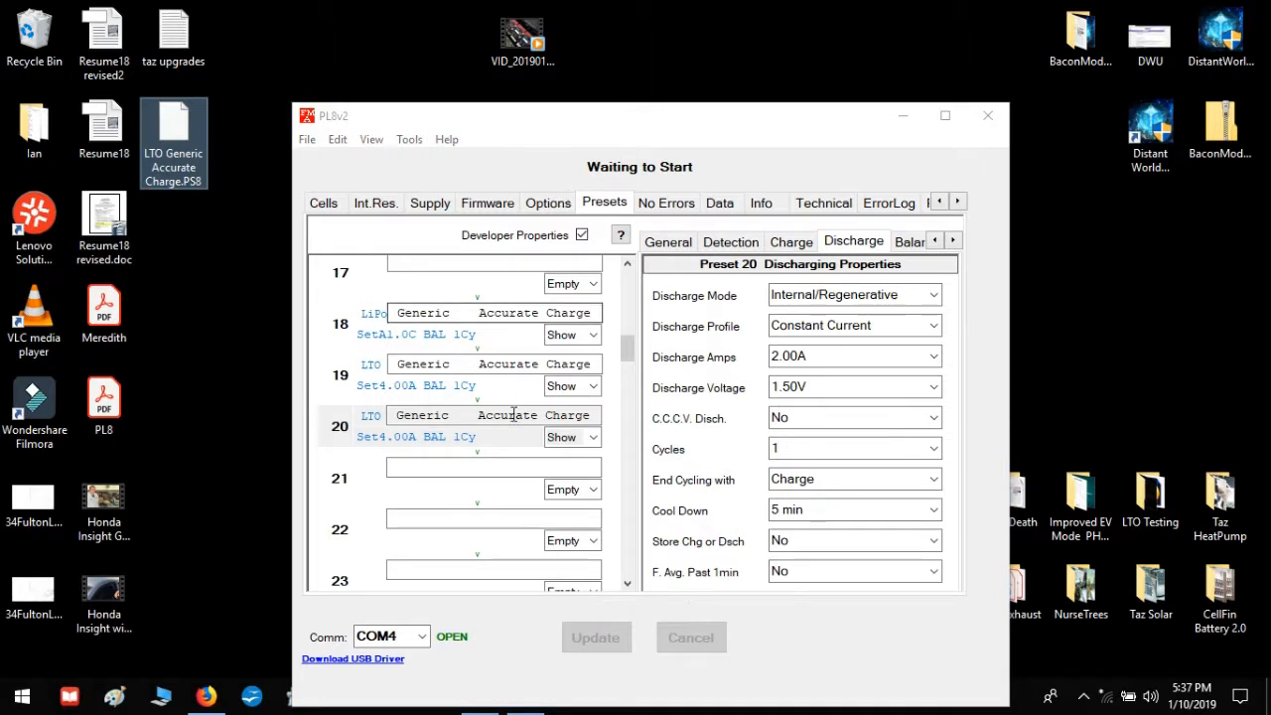
Load the LTO Generic Accurate Charge.PS8 file from the desktop into the empty preset 21 and send it to the charger.
click(473, 468)
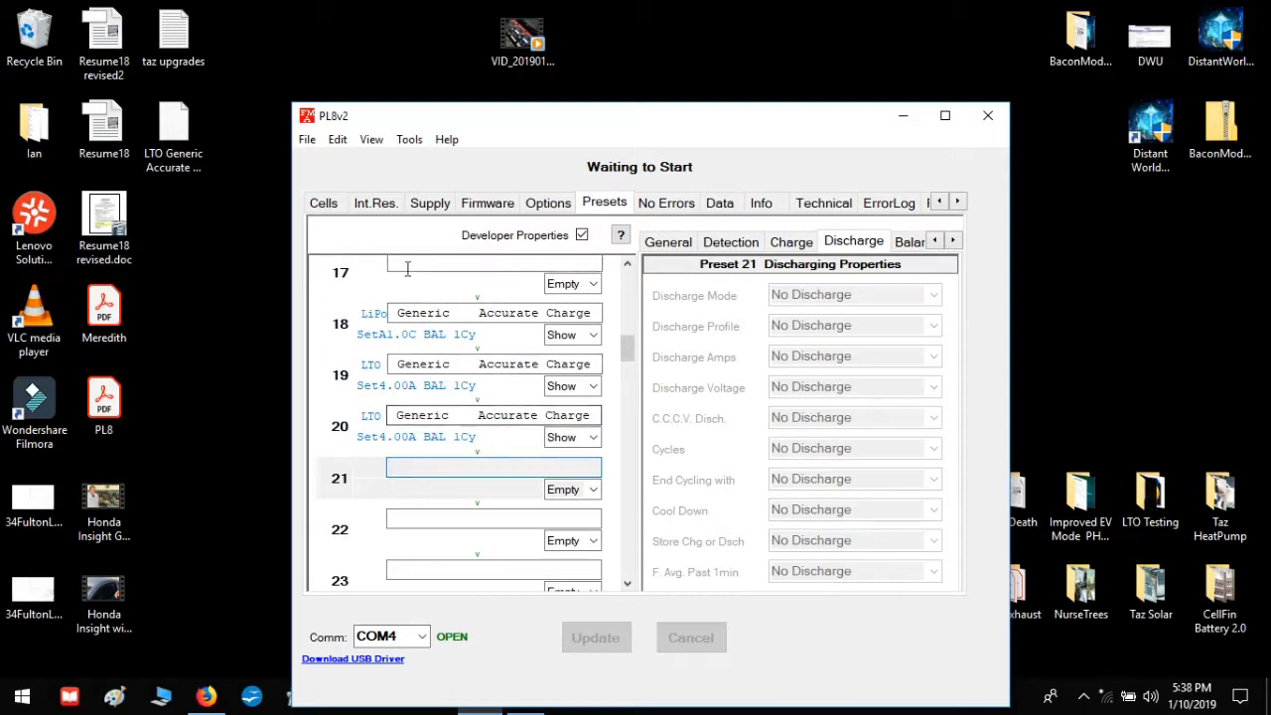
click(308, 141)
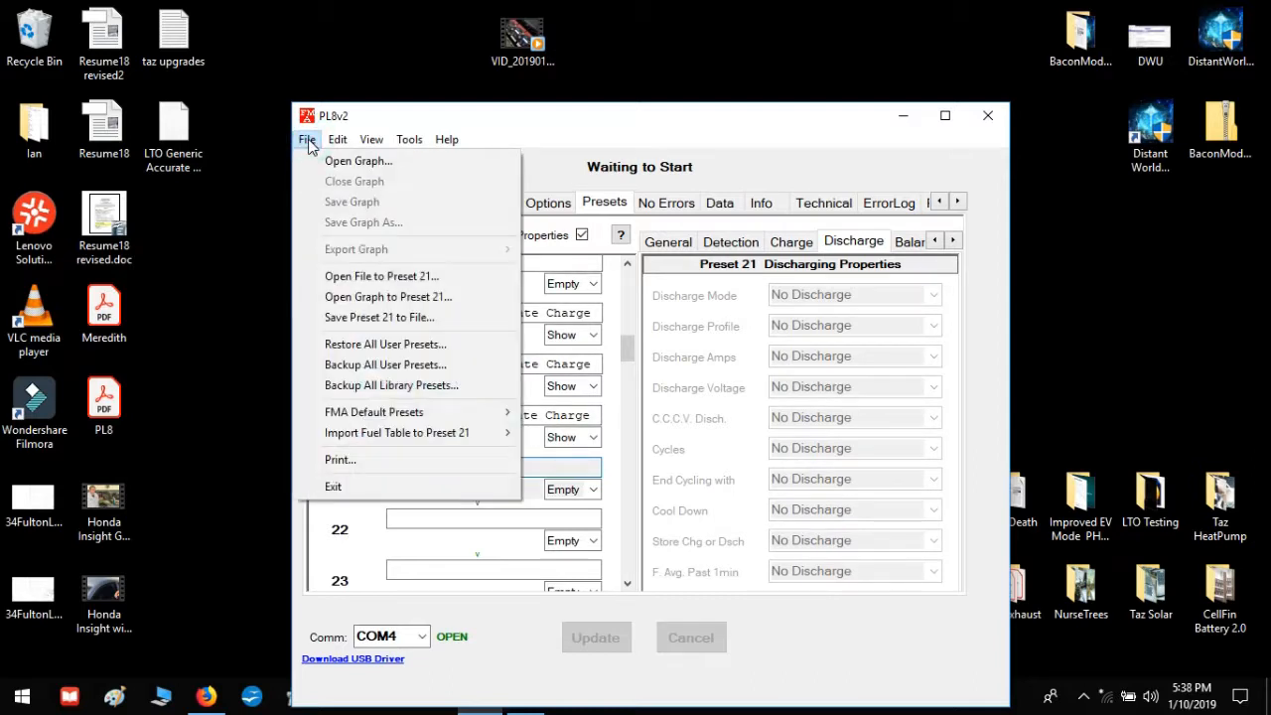
click(335, 285)
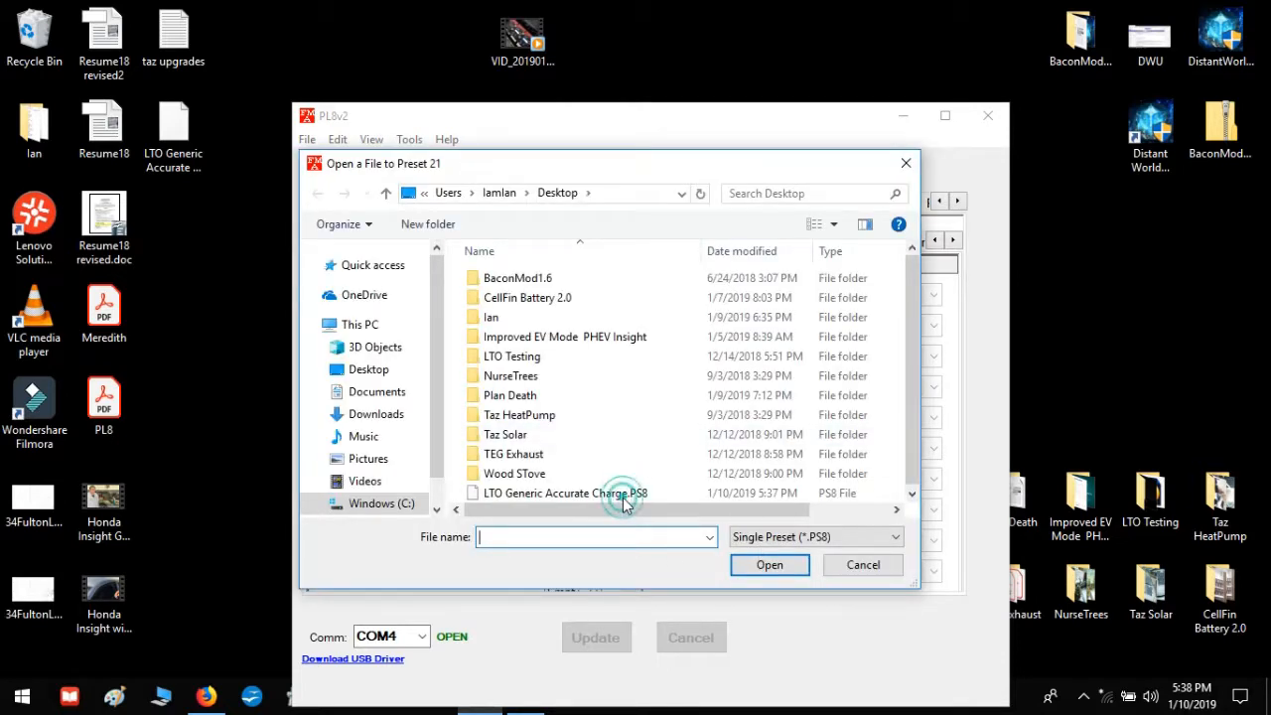
click(624, 500)
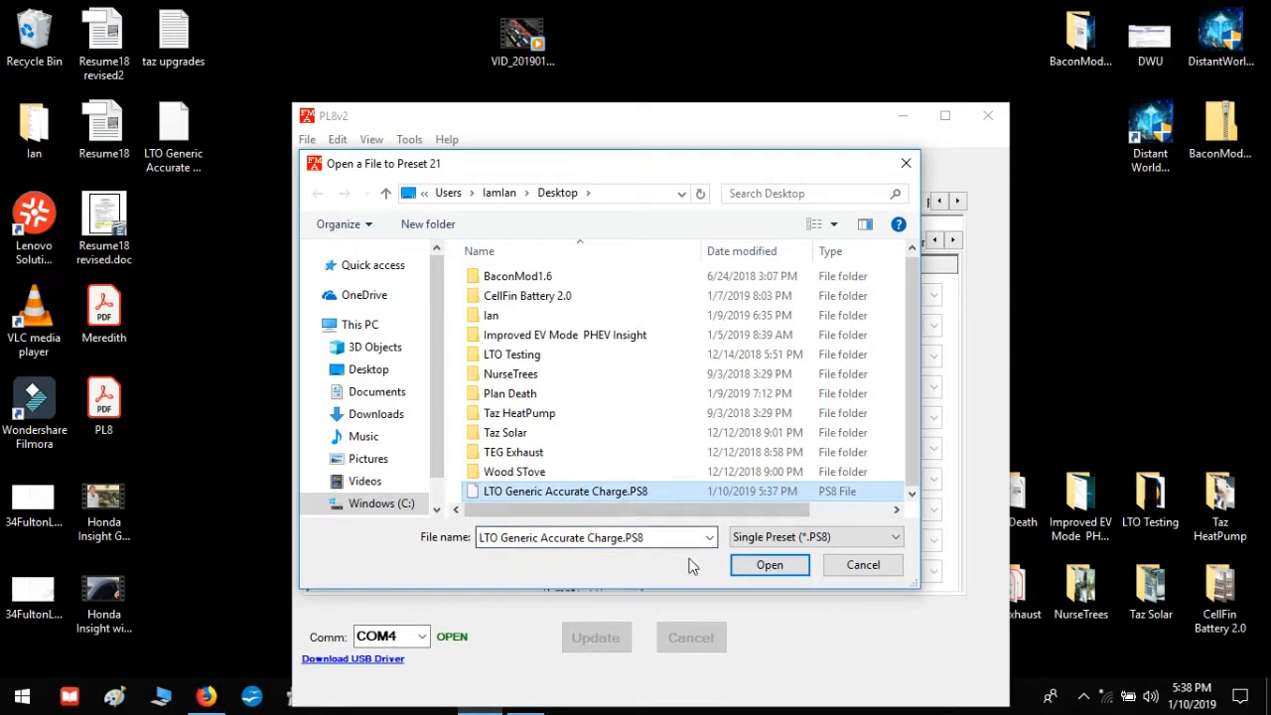
click(746, 567)
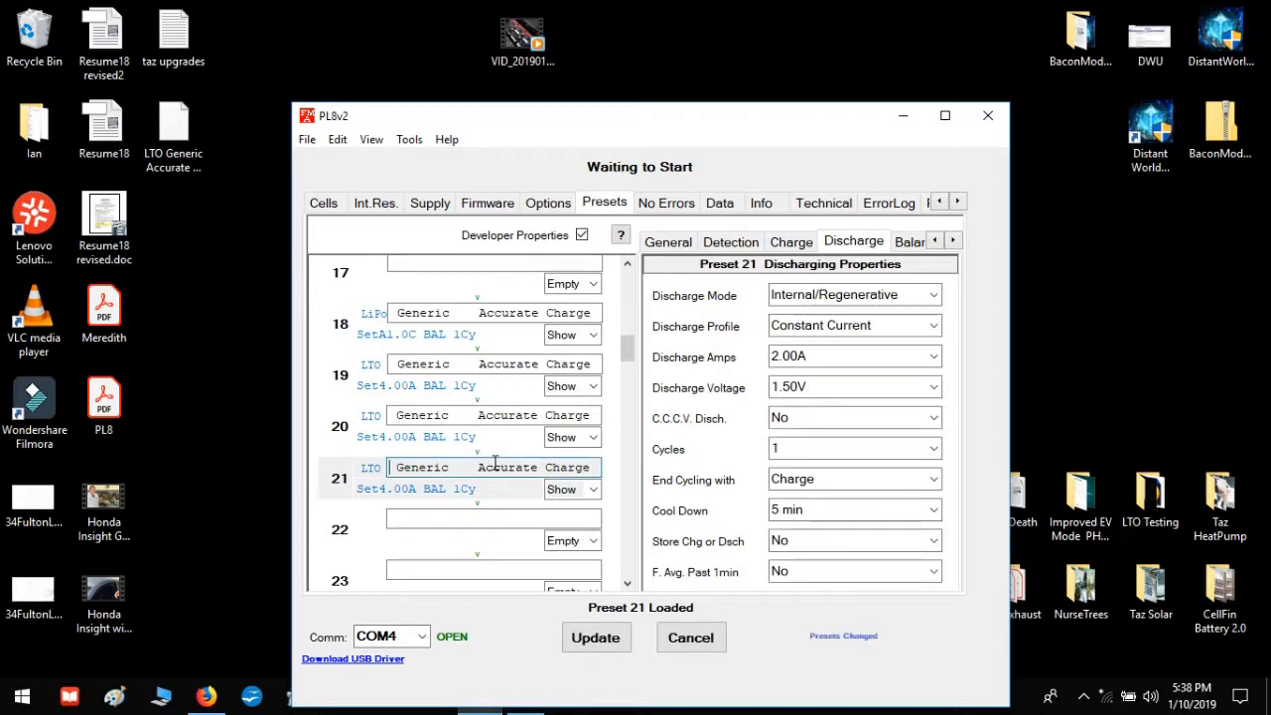
click(590, 639)
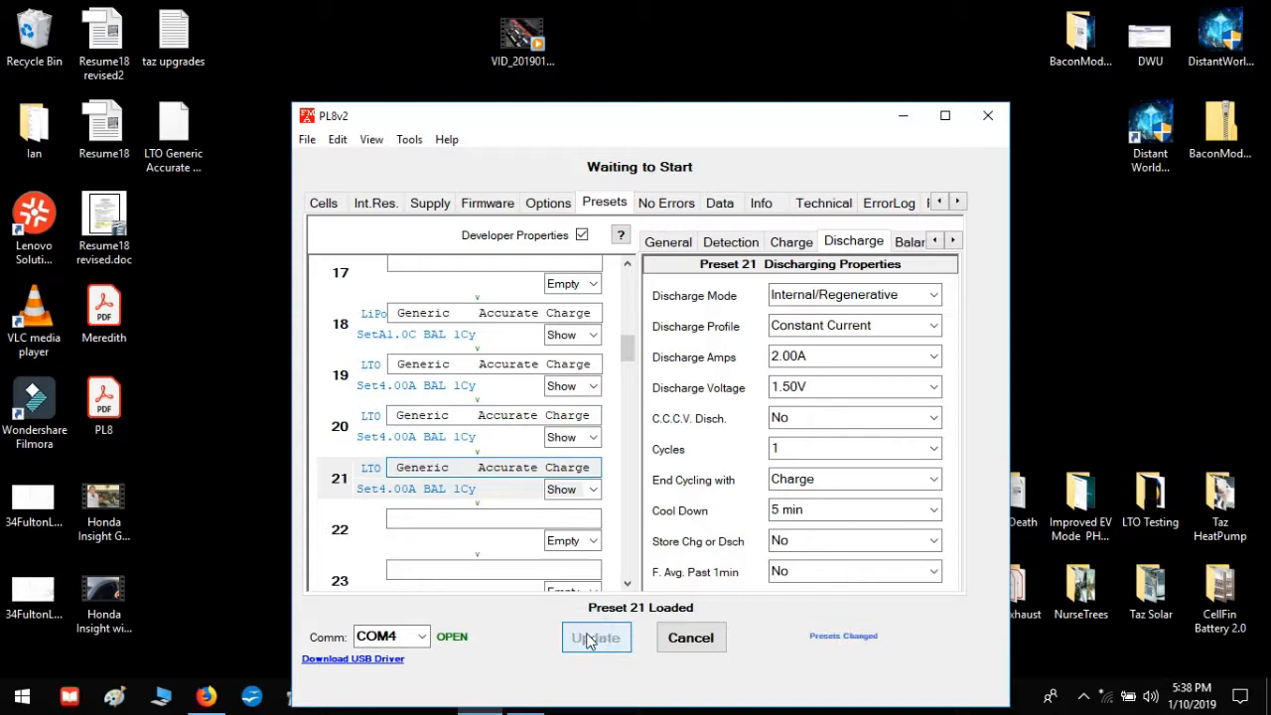